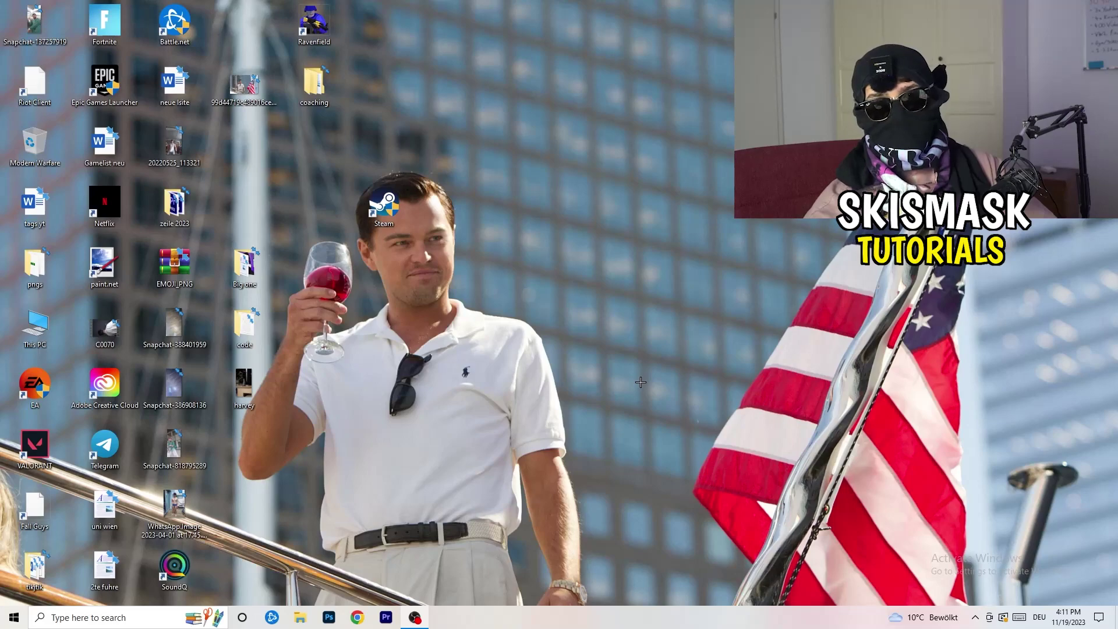
- Launch NVIDIA Control Panel from the desktop's right-click menu
right_click(548, 258)
right_click(639, 188)
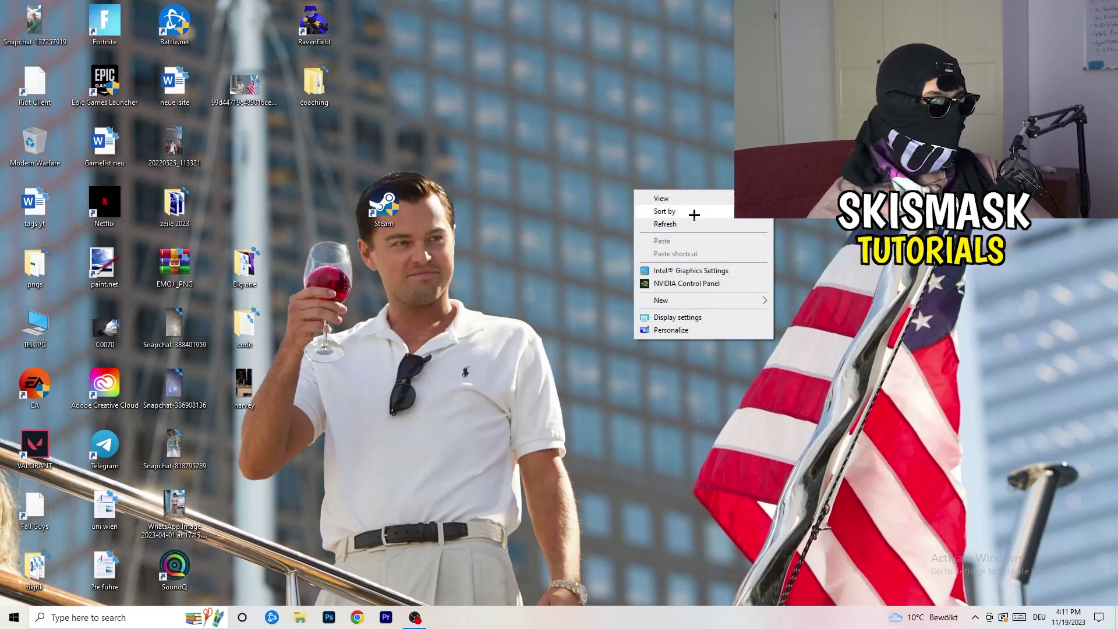
left_click(698, 283)
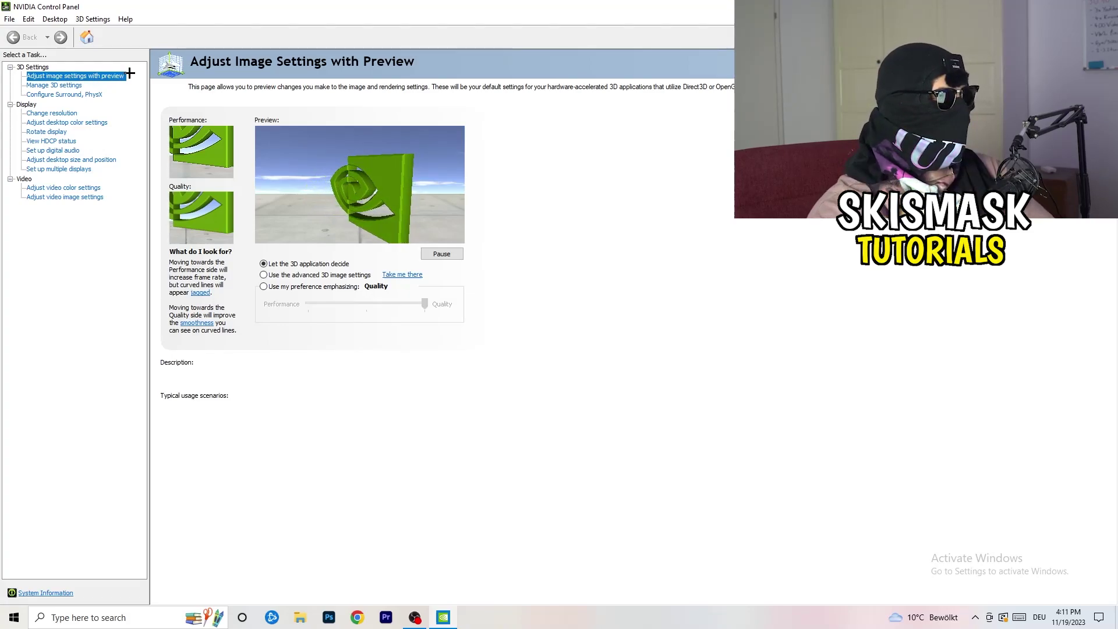
mouse_move(312, 285)
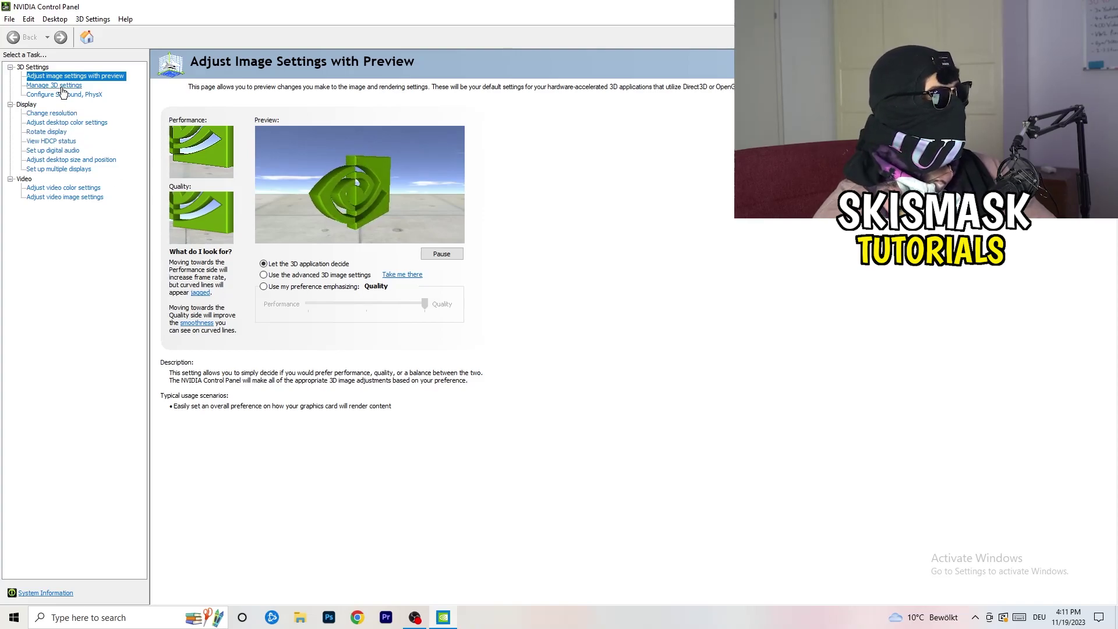
- Confirm Display > Change resolution shows 1920×1080 at 60Hz, then close NVIDIA Control Panel
left_click(41, 113)
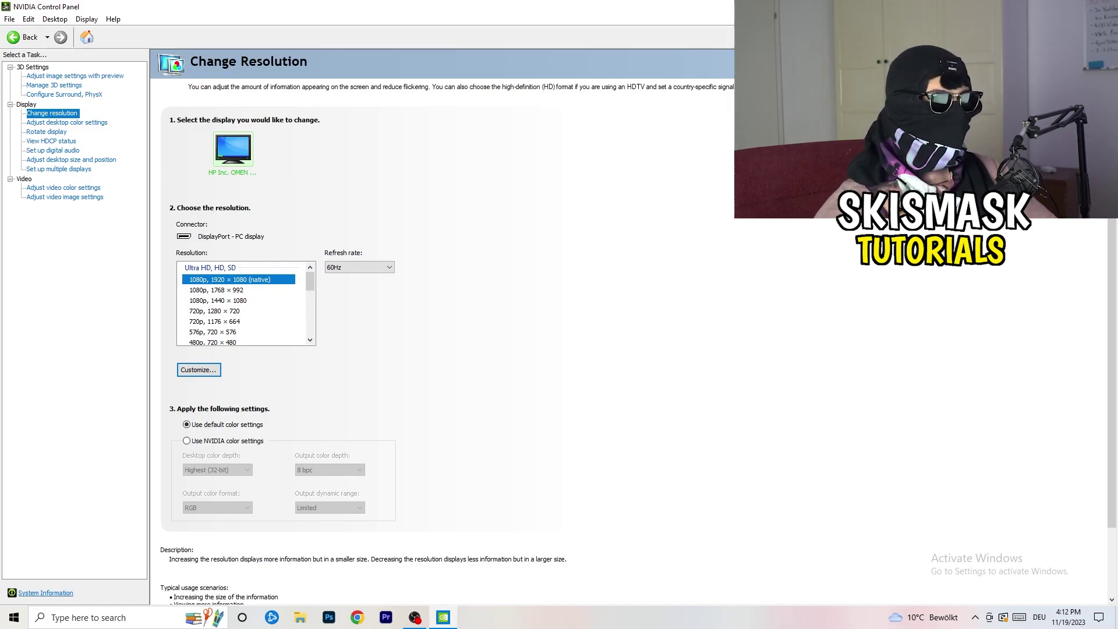
key("alt+F4")
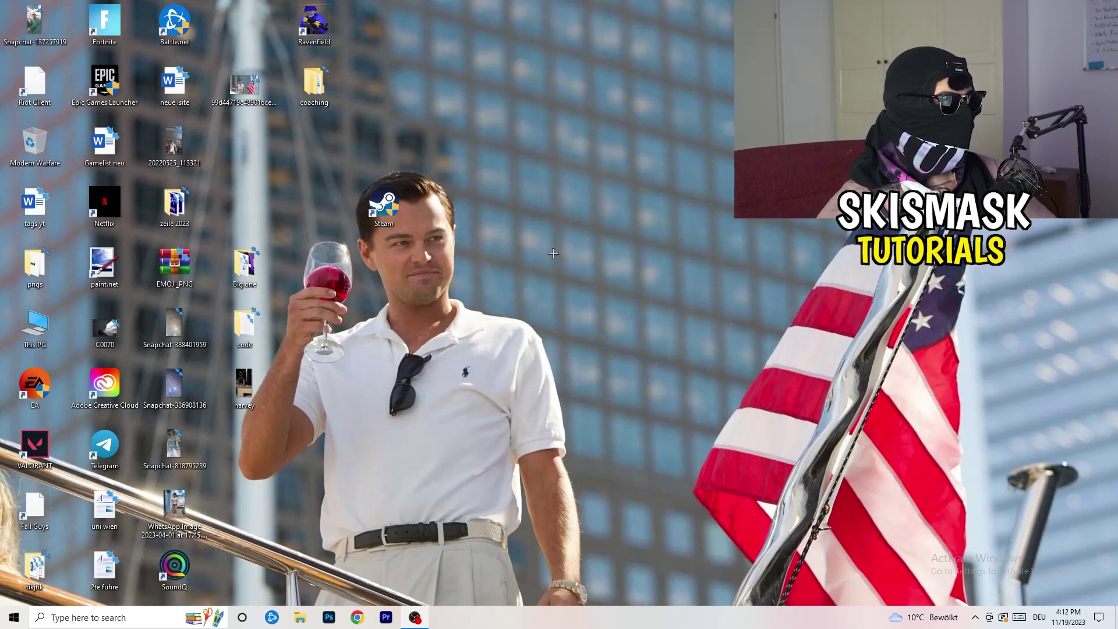
- Open Windows Settings from the Start menu and go to System > Display
key("super")
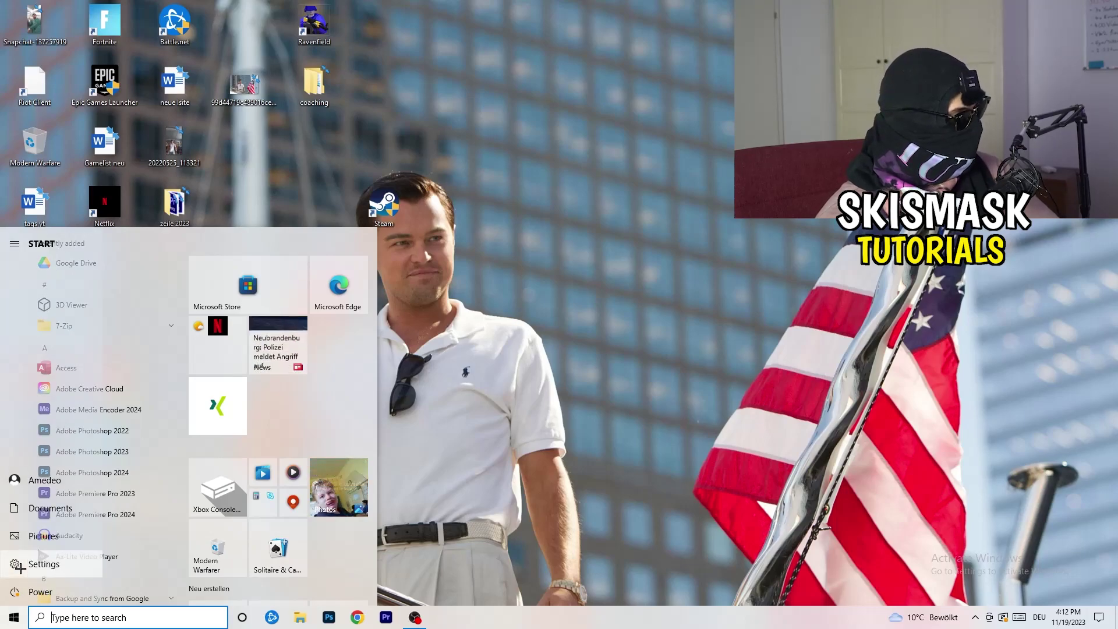
left_click(19, 565)
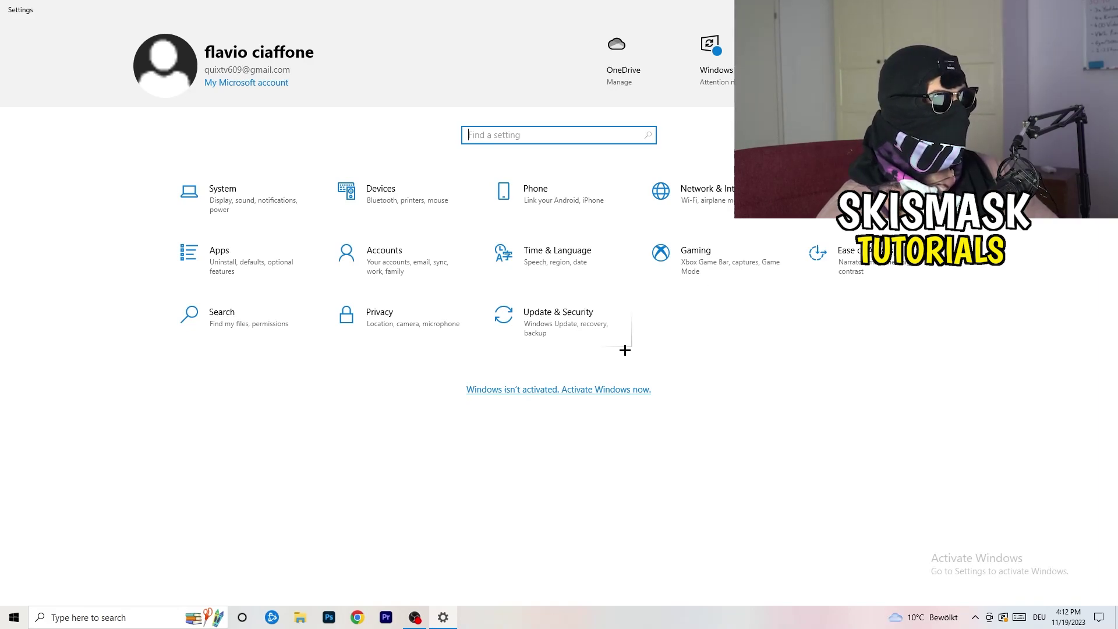
left_click(272, 201)
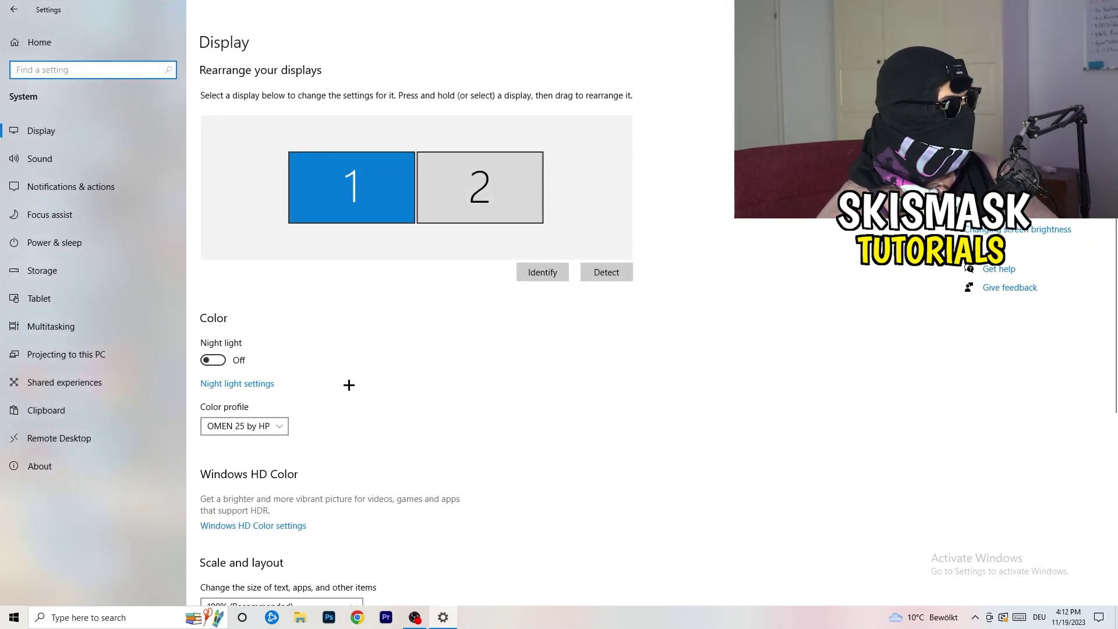
left_click(353, 53)
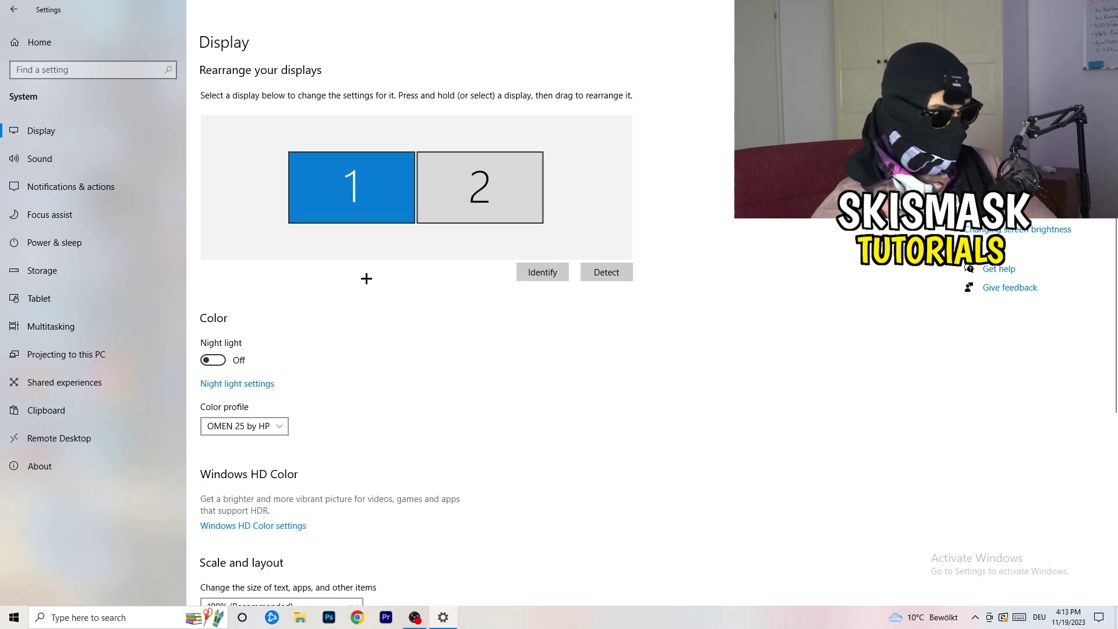
scroll(365, 279, "down", 5)
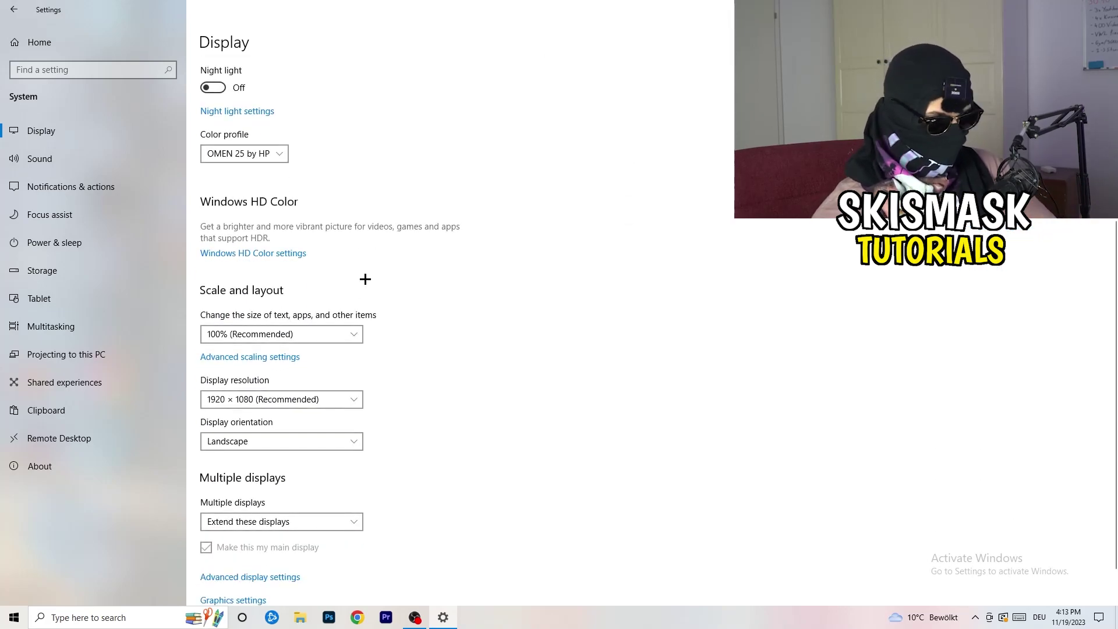
left_click(319, 336)
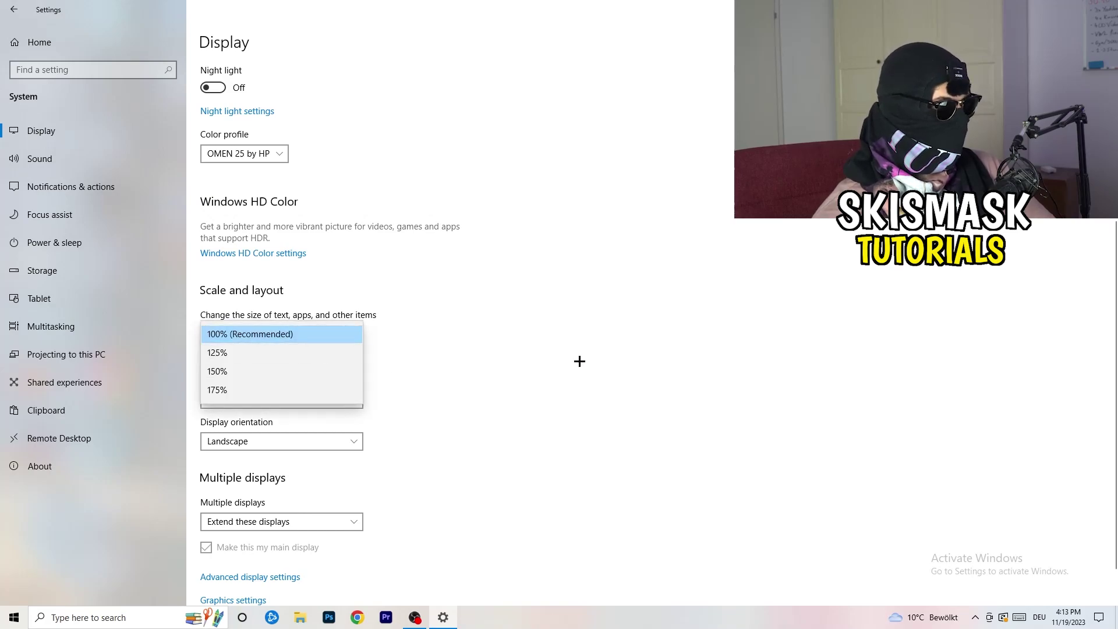
left_click(578, 360)
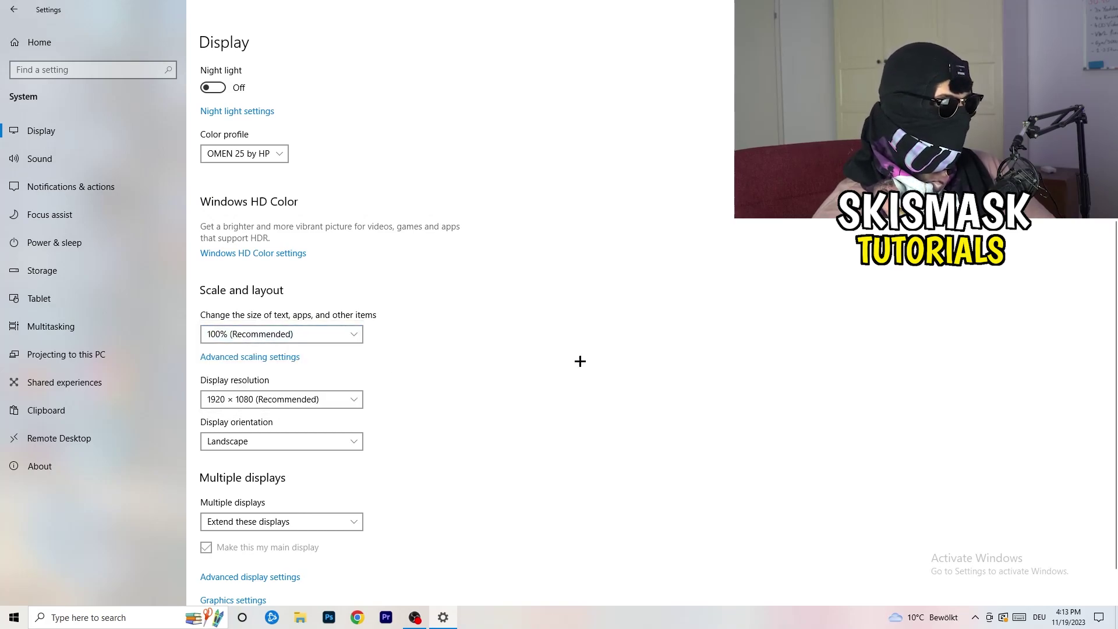
left_click(341, 338)
left_click(508, 360)
scroll(466, 361, "down", 2)
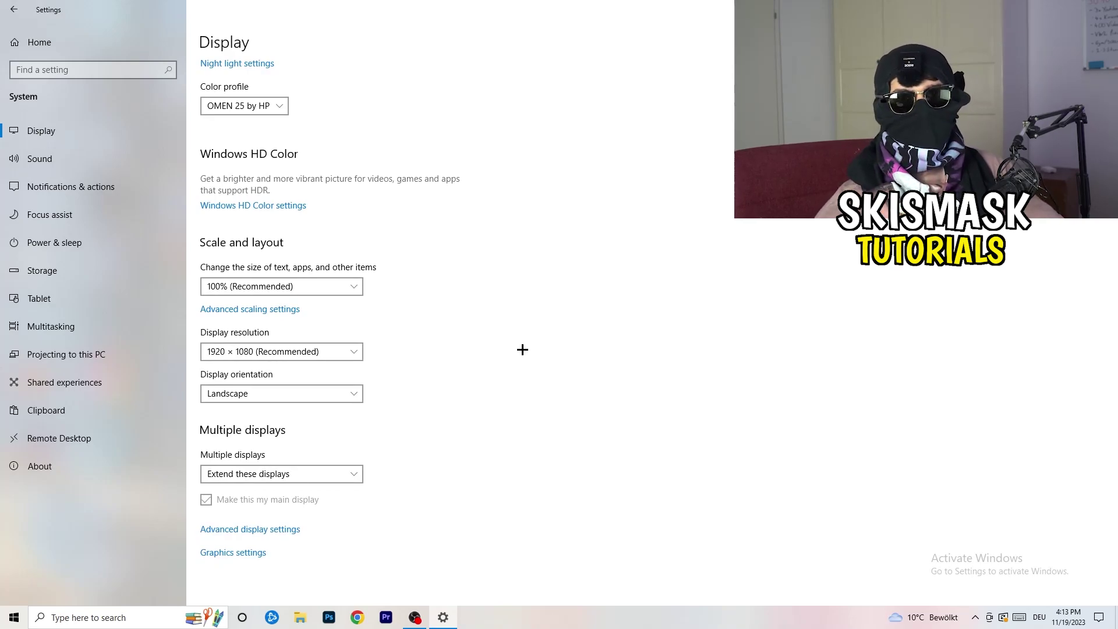
left_click(353, 352)
left_click(441, 326)
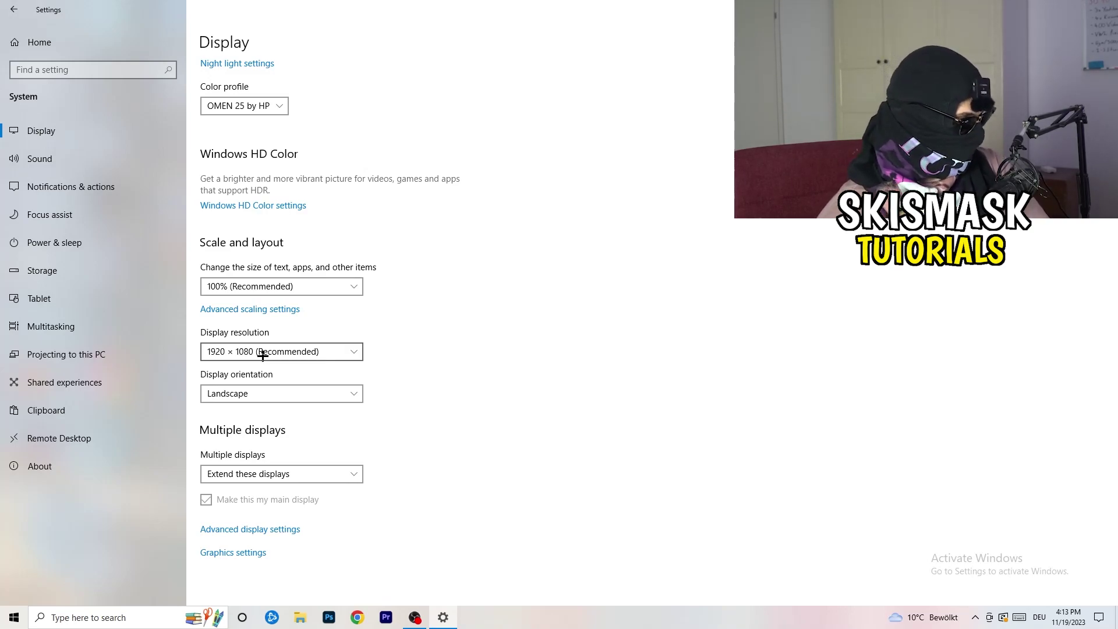
- Review the Power Options plans from Power & sleep, keep Balanced, and close the window
left_click(54, 242)
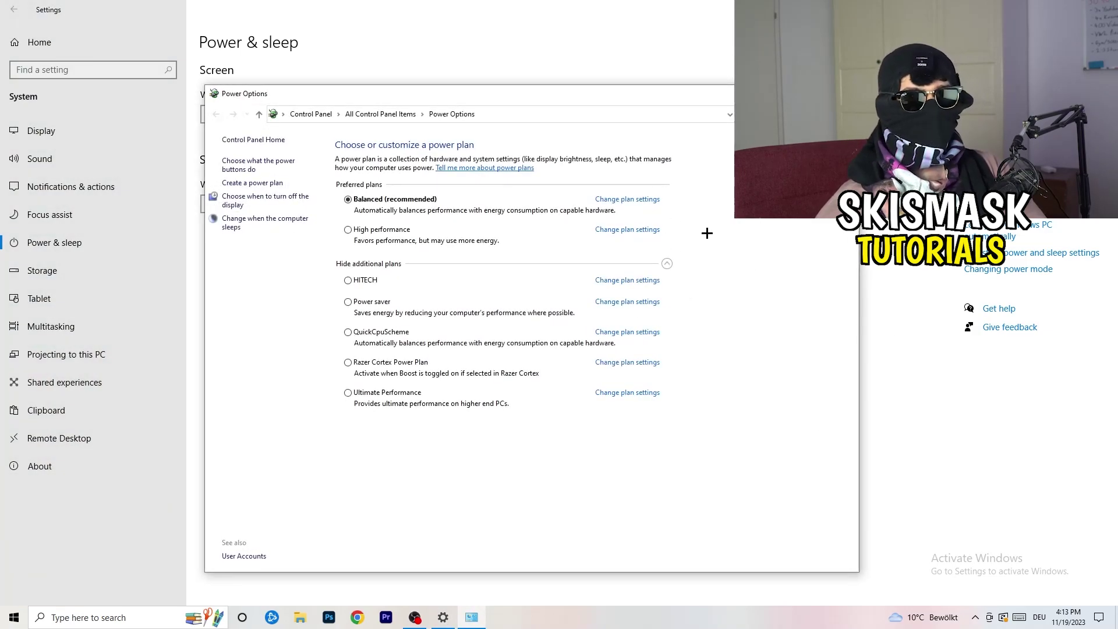
left_click(668, 264)
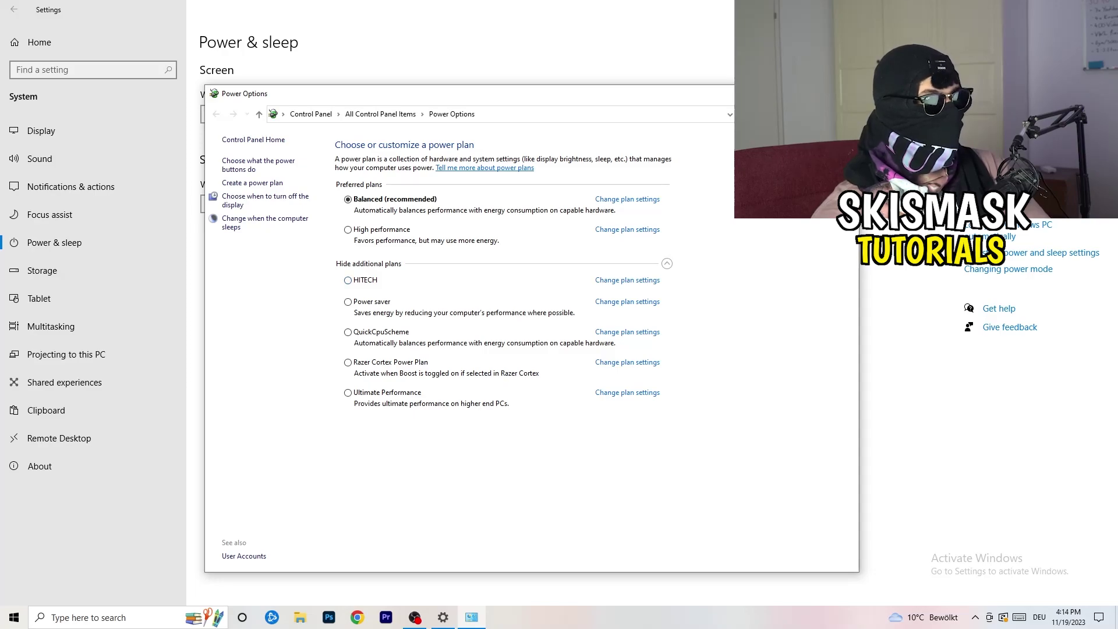
left_click(846, 94)
left_click(112, 272)
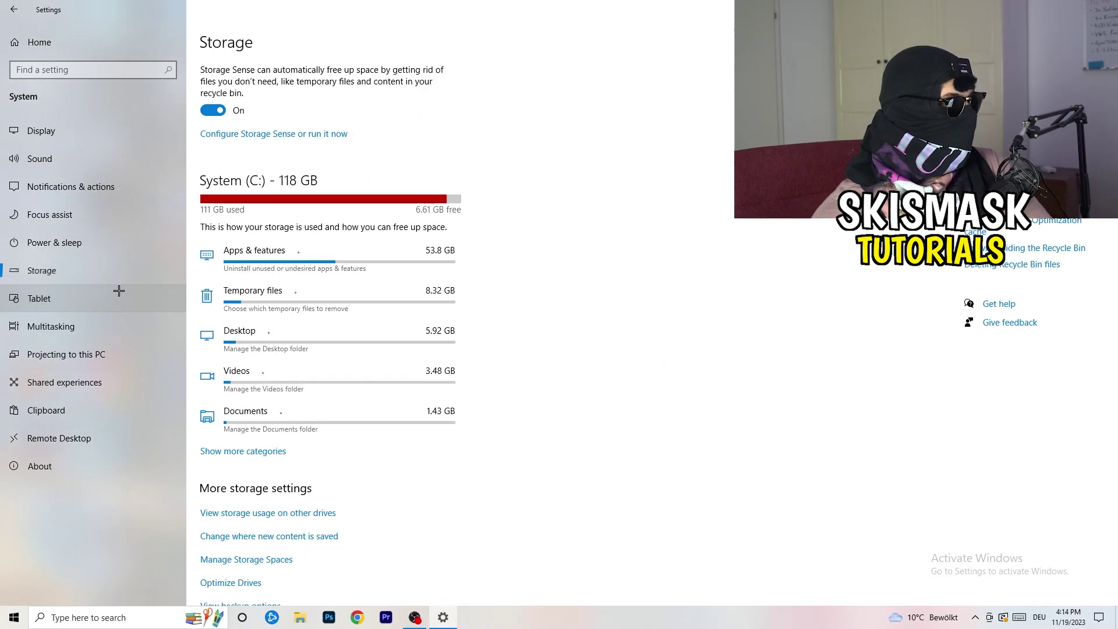
left_click(264, 137)
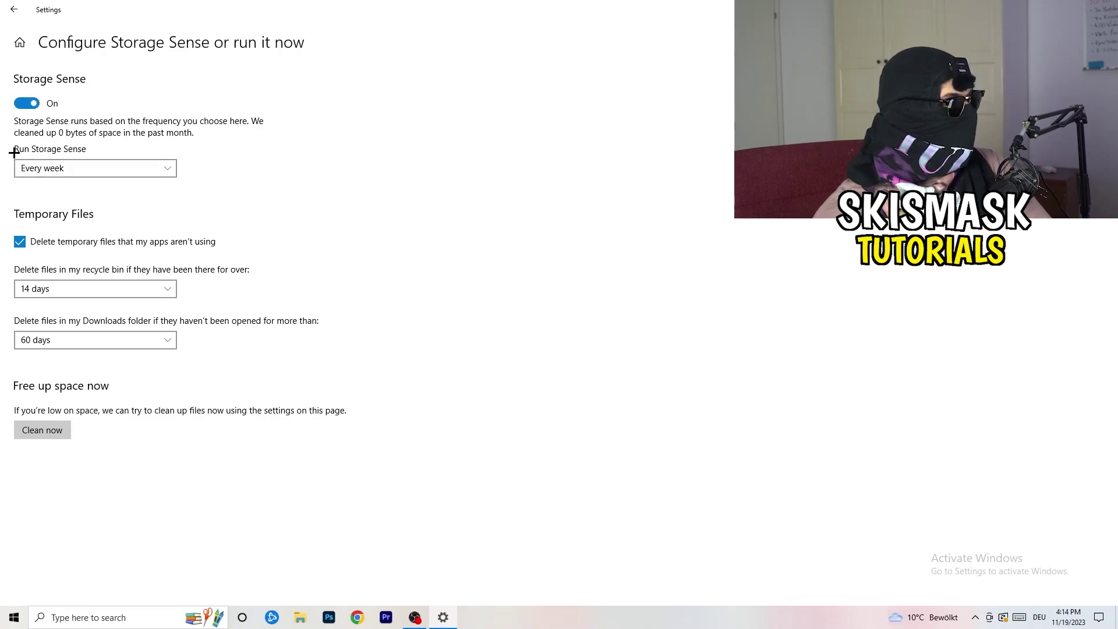
left_click(87, 165)
left_click(322, 167)
left_click(80, 165)
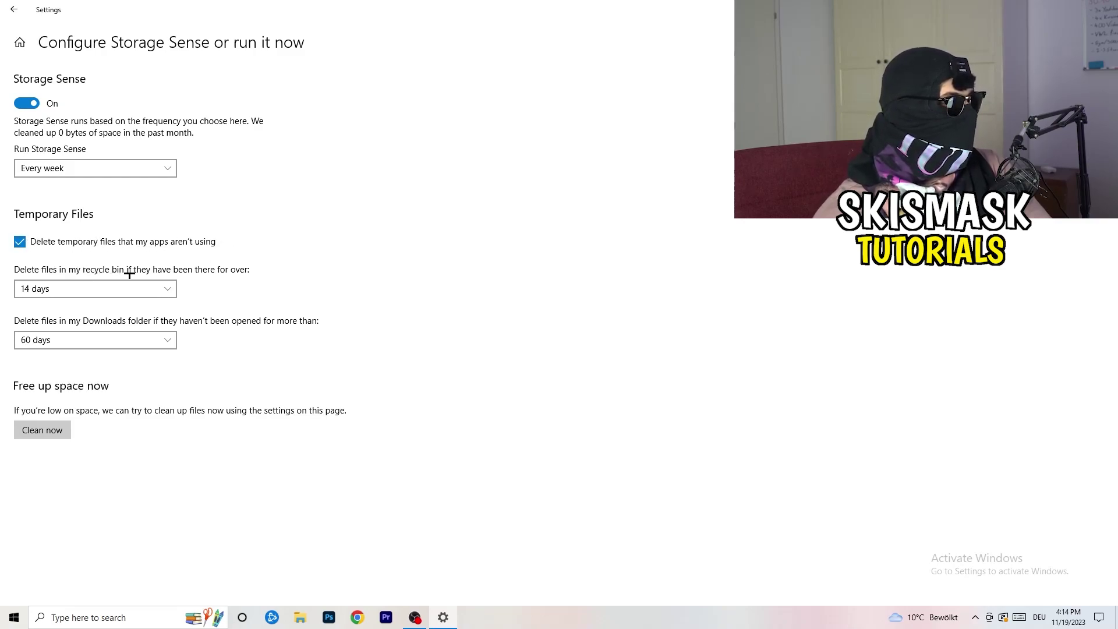
left_click(168, 289)
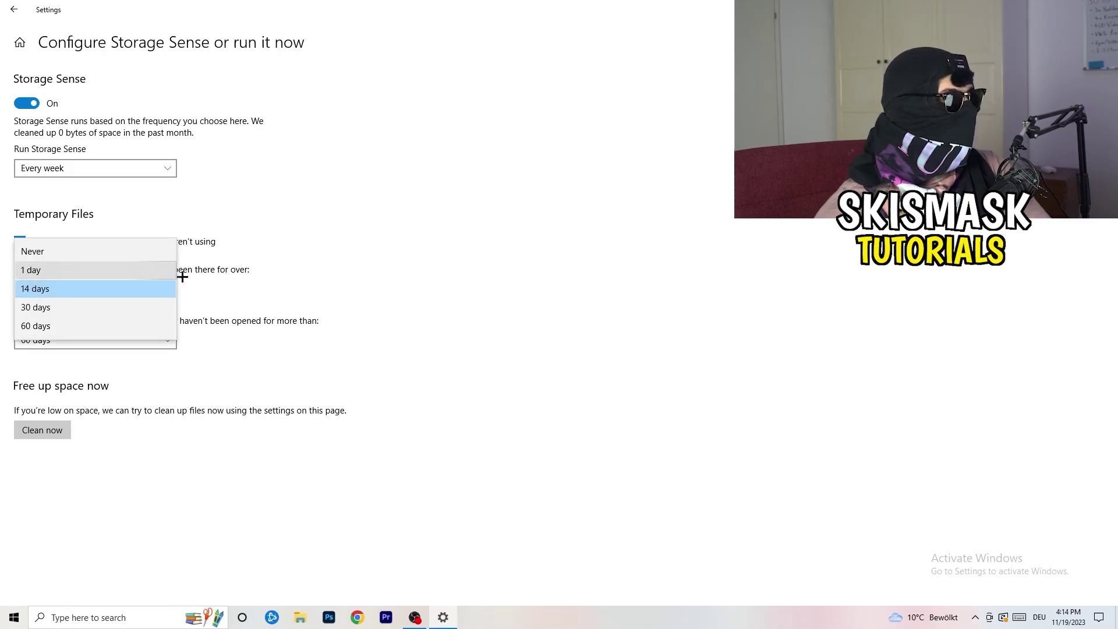
left_click(499, 255)
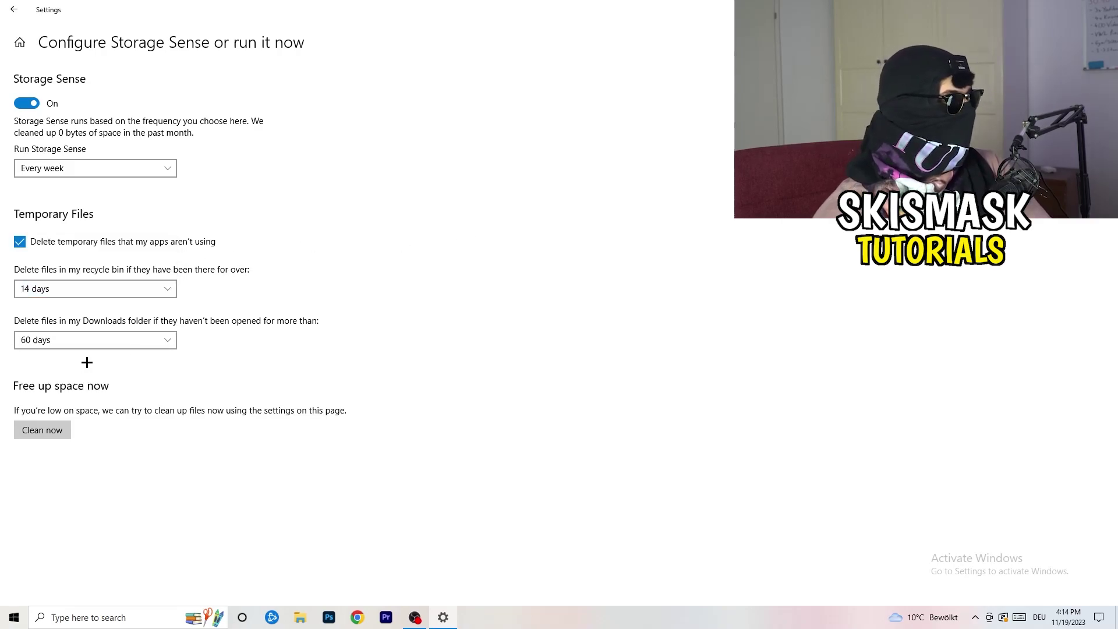
left_click(152, 339)
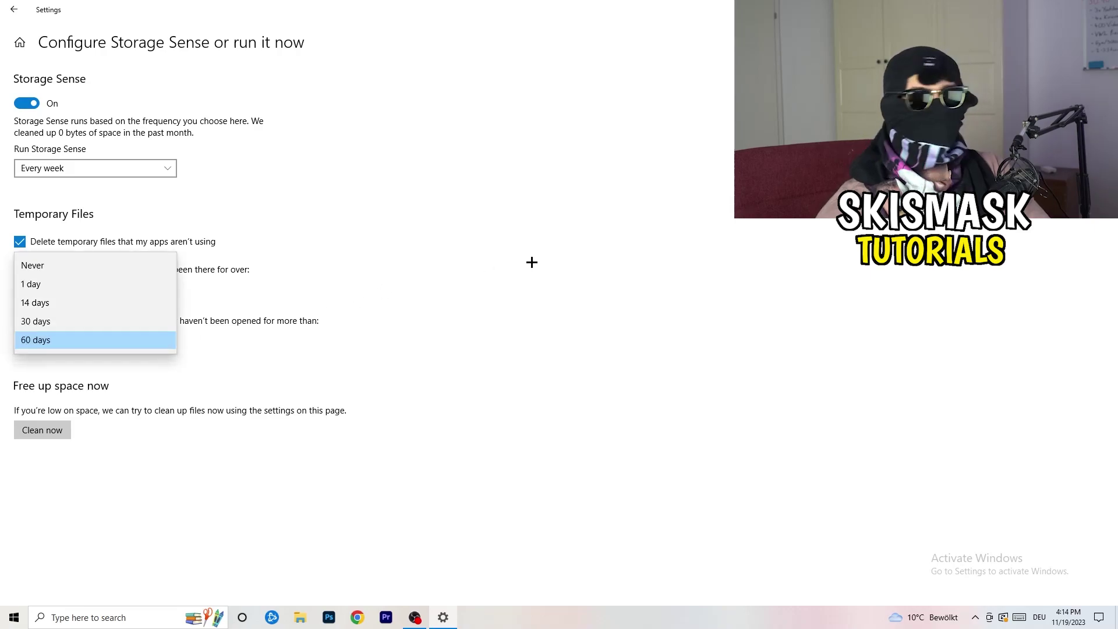
left_click(532, 263)
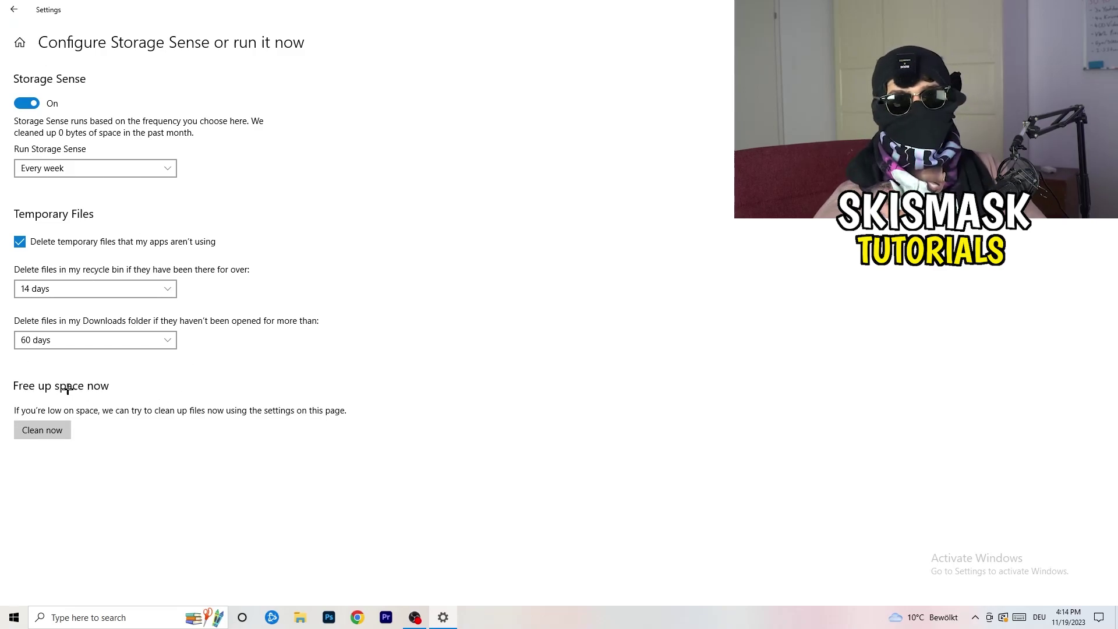
left_click(12, 6)
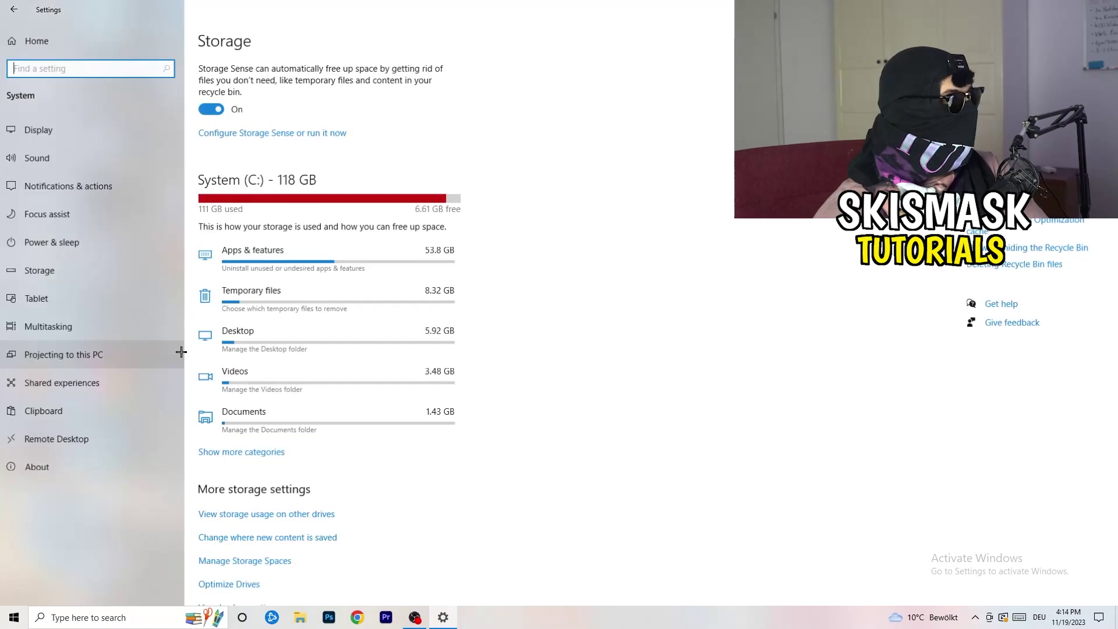
- Go to Settings > Gaming > Game Mode with Game Mode turned on
left_click(12, 6)
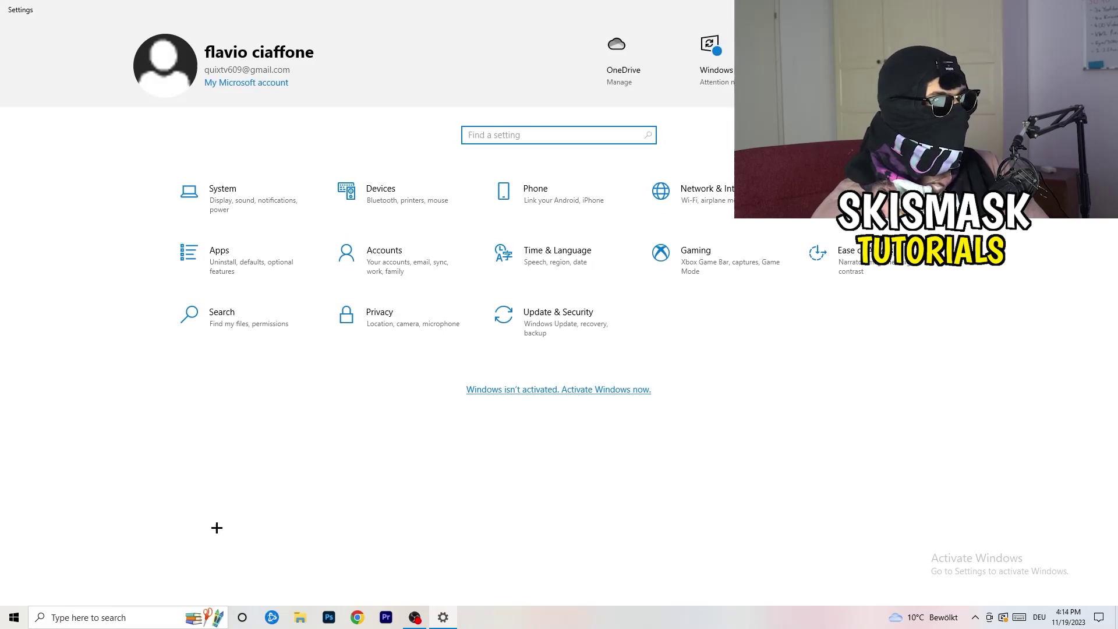
left_click(741, 260)
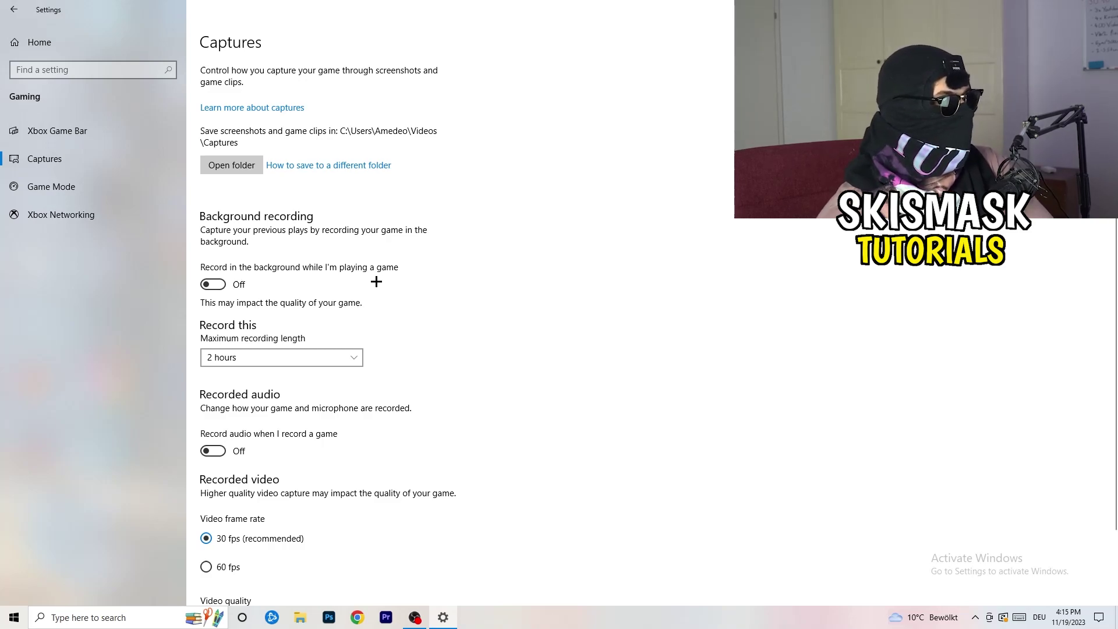
scroll(279, 297, "down", 3)
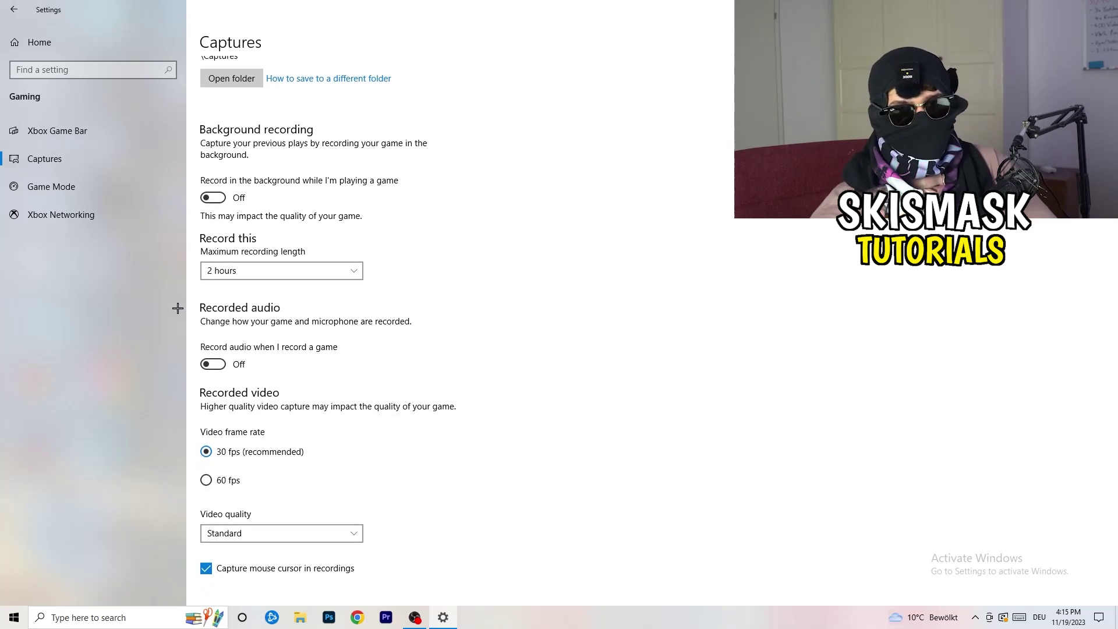
left_click(101, 195)
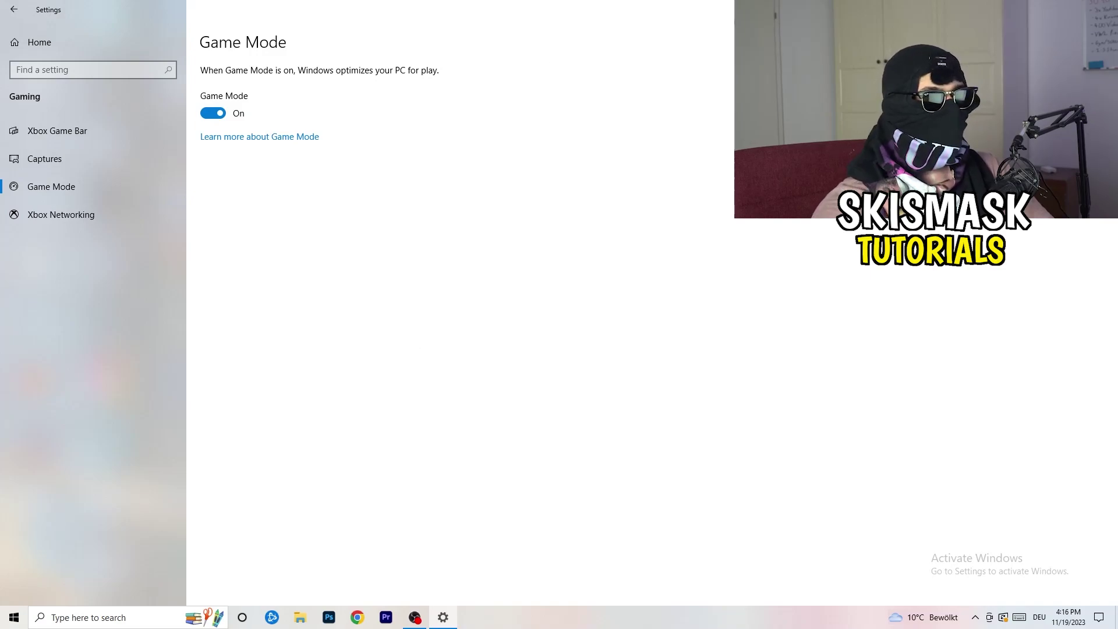
- Close Settings and check the Steam shortcut's compatibility mode is Windows 8
key("alt+F4")
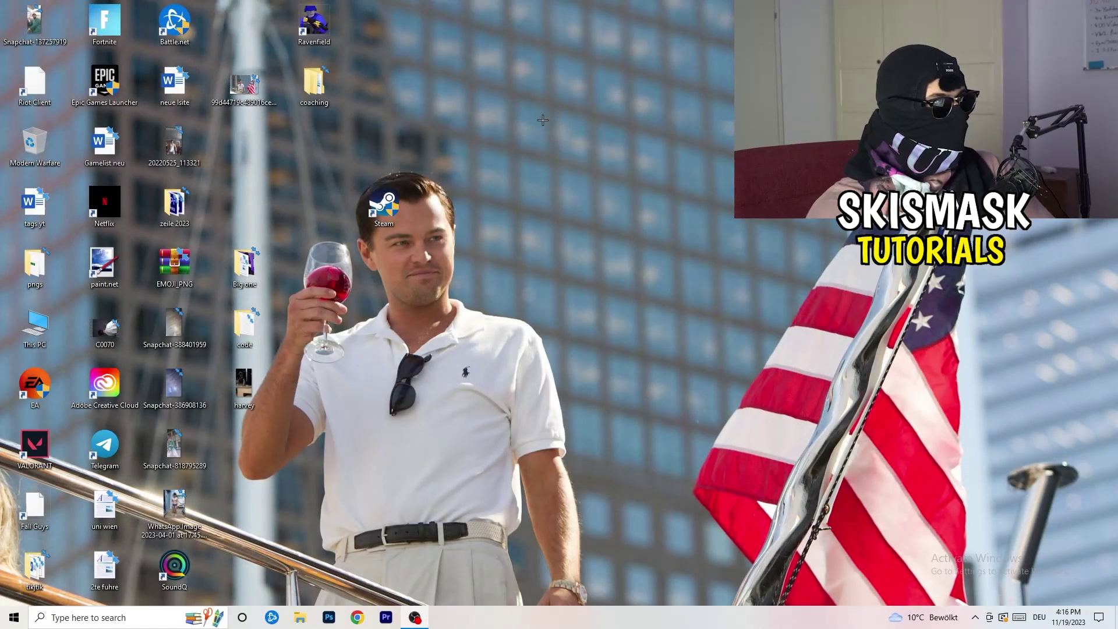
mouse_move(384, 204)
left_mouse_down()
mouse_move(593, 204)
mouse_move(509, 214)
left_mouse_up()
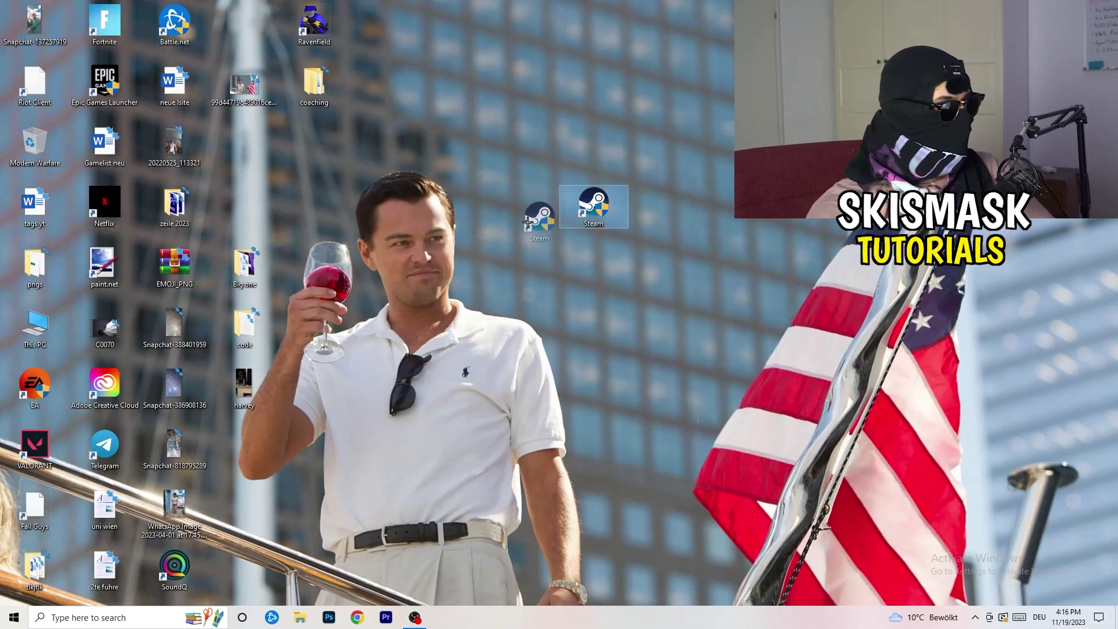
right_click(533, 205)
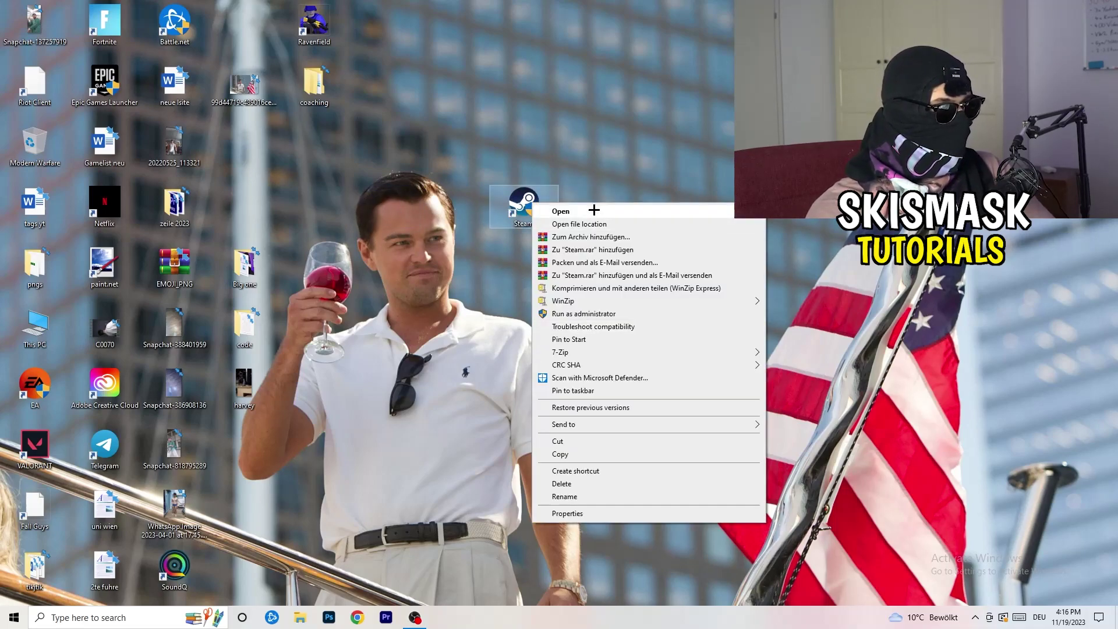
left_click(599, 518)
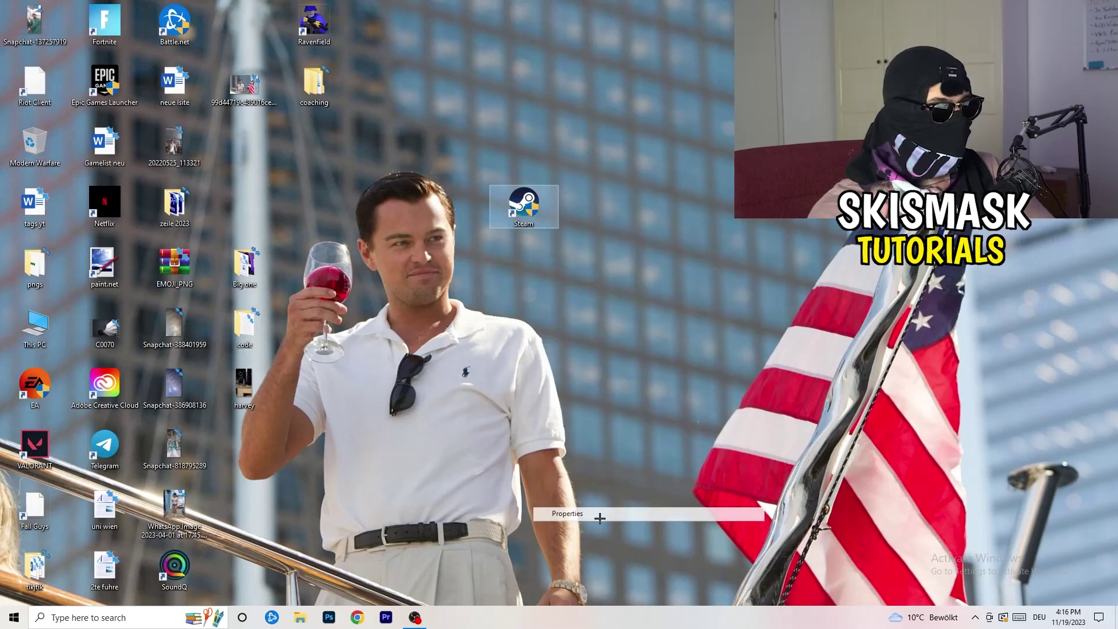
left_click_drag(606, 217, 391, 103)
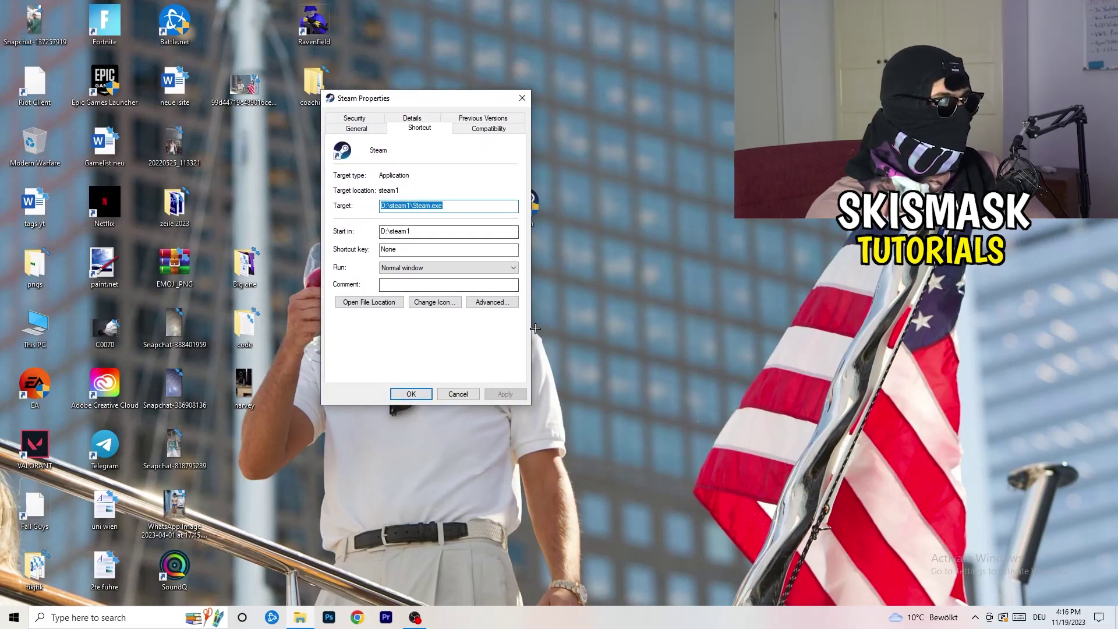
left_click(464, 127)
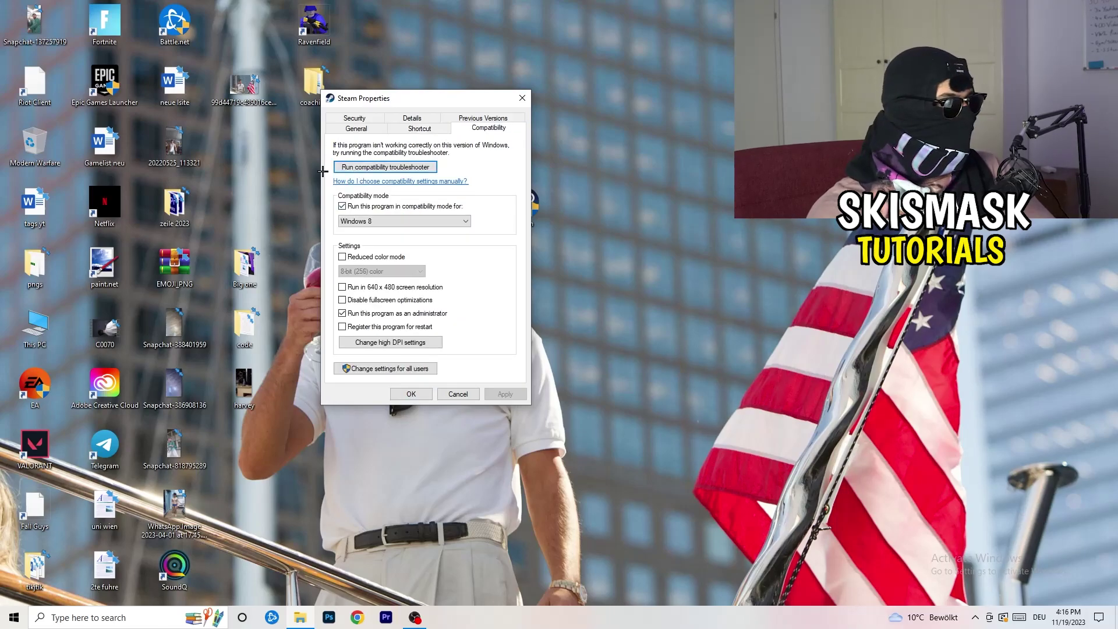
left_click(463, 221)
left_click(516, 216)
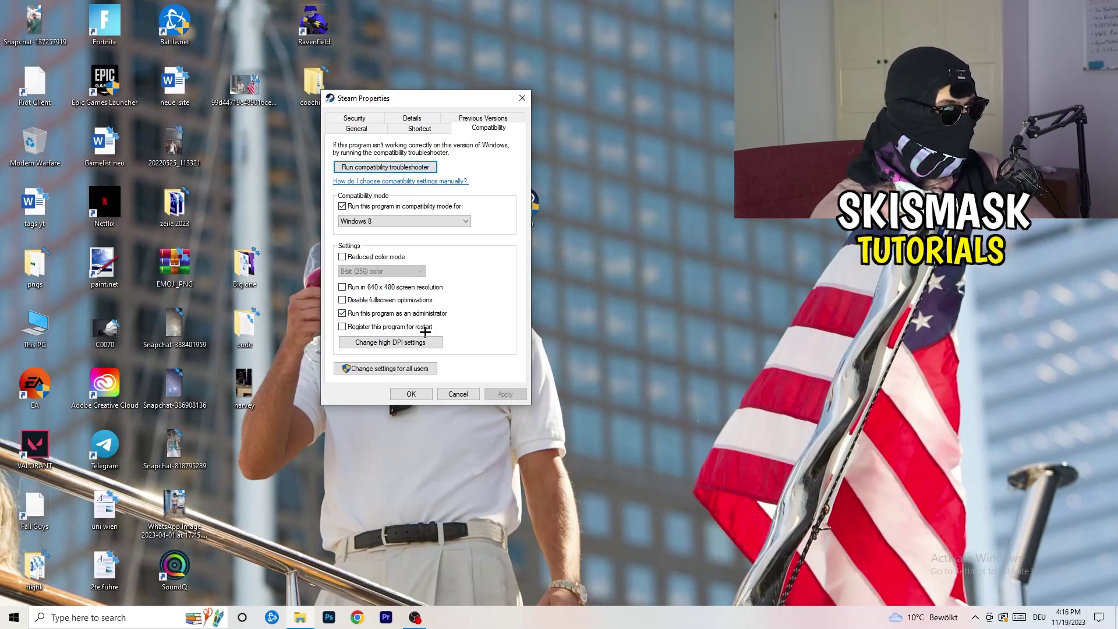
left_click(460, 396)
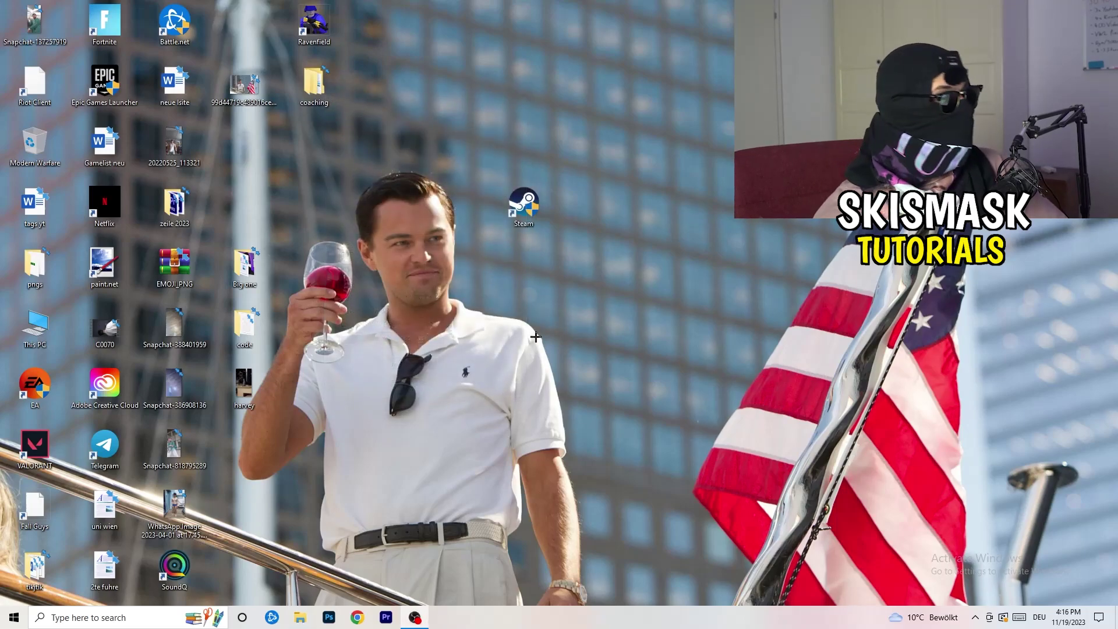
- Recheck the Steam shortcut's compatibility settings unchanged, then place it among the desktop icons
left_click_drag(524, 207, 594, 207)
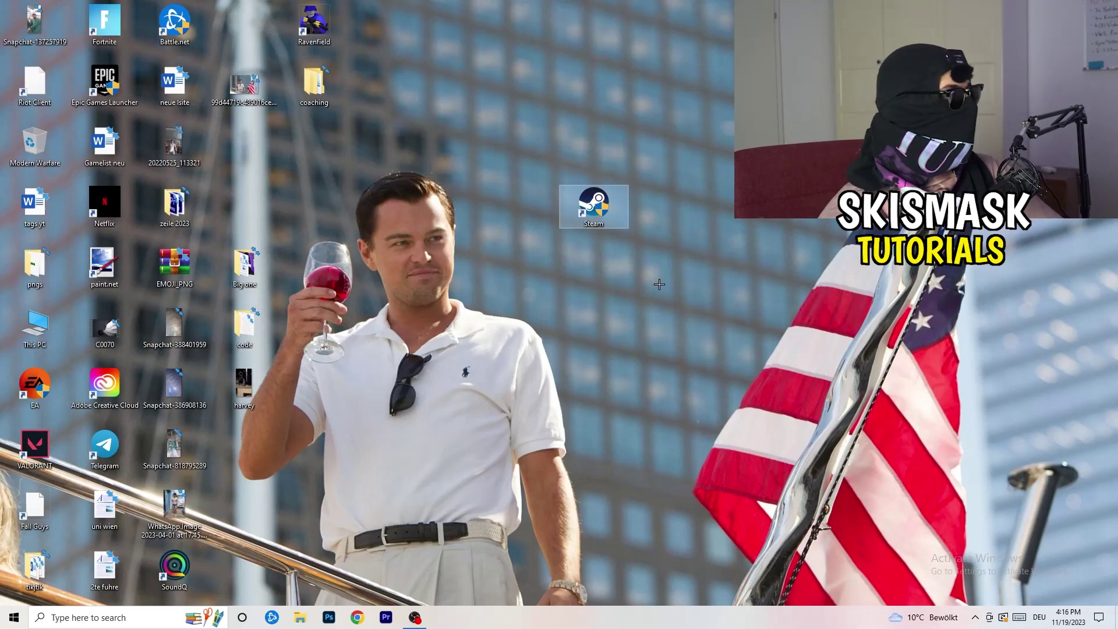
left_click_drag(591, 204, 521, 204)
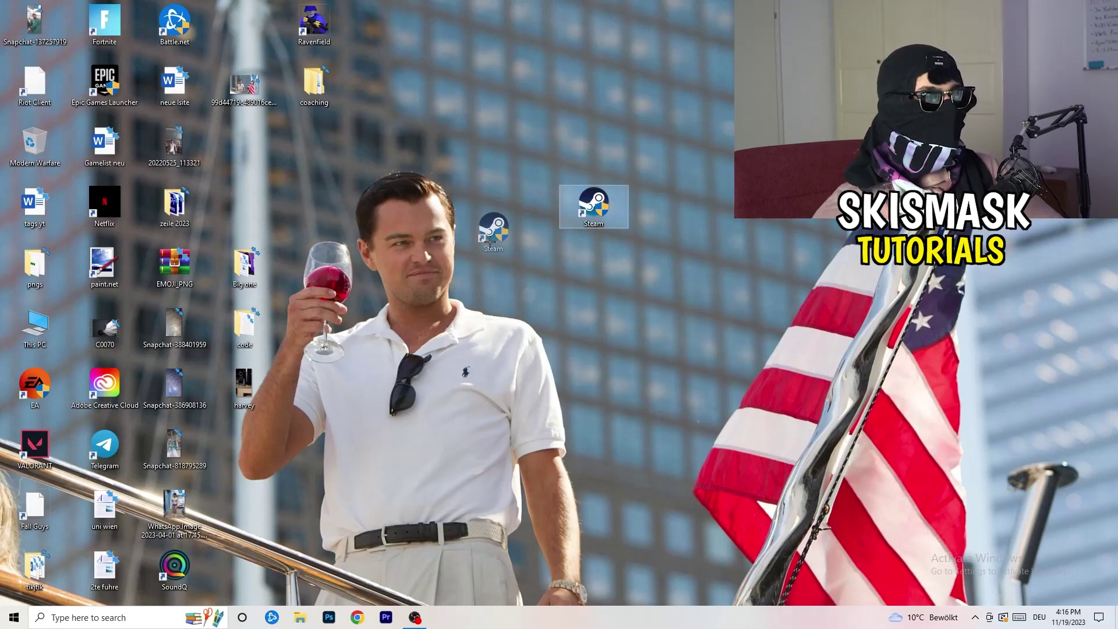
right_click(521, 204)
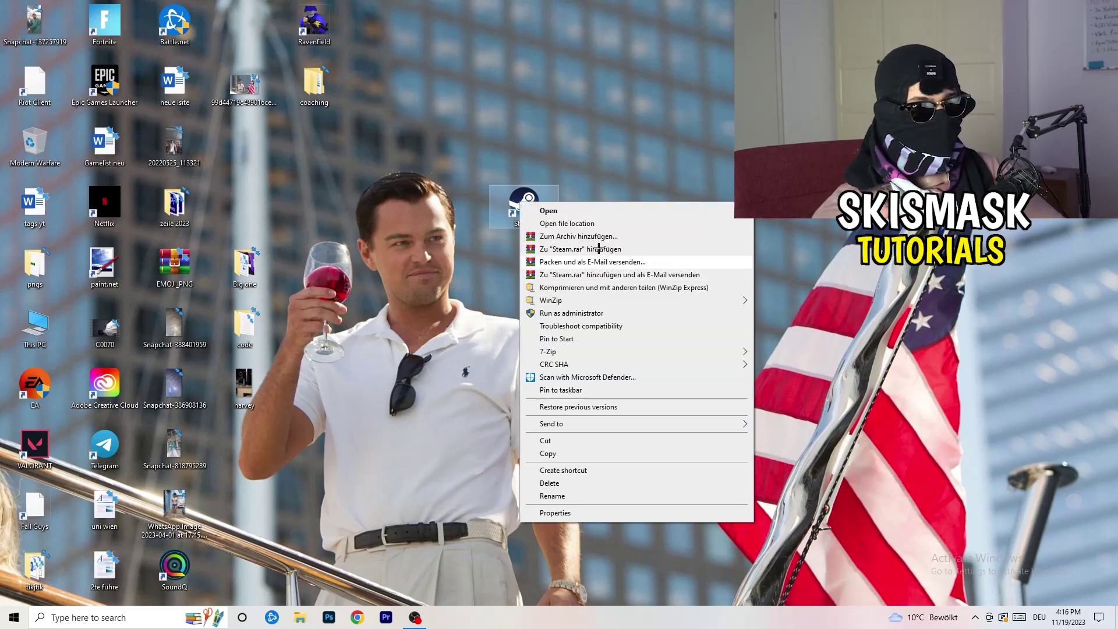
left_click(601, 511)
left_click(693, 240)
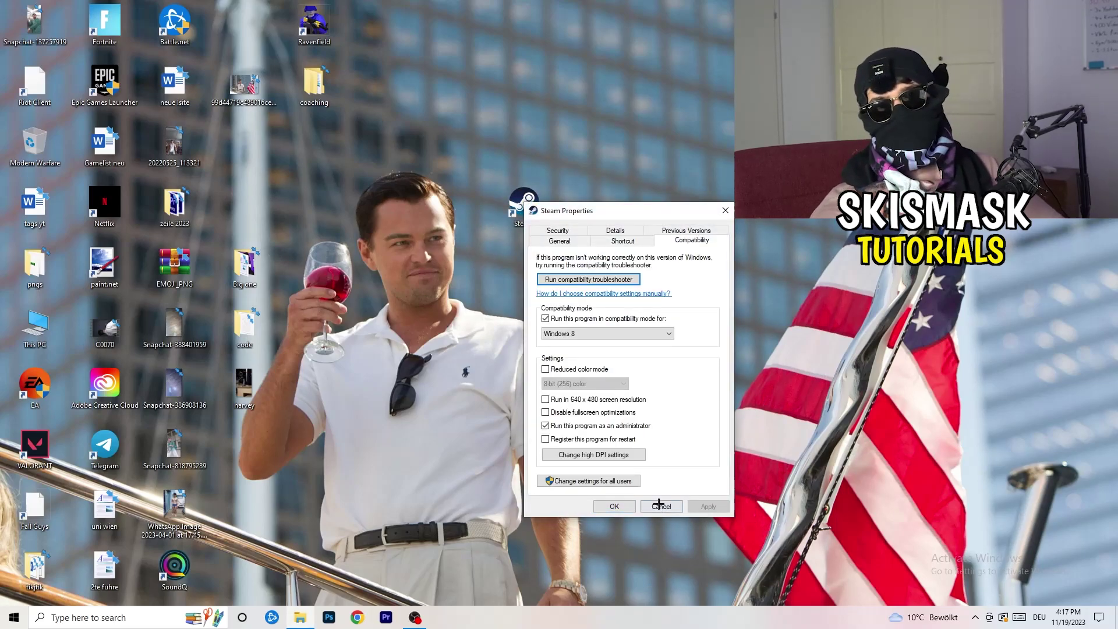
left_click(728, 209)
left_click_drag(524, 201, 244, 145)
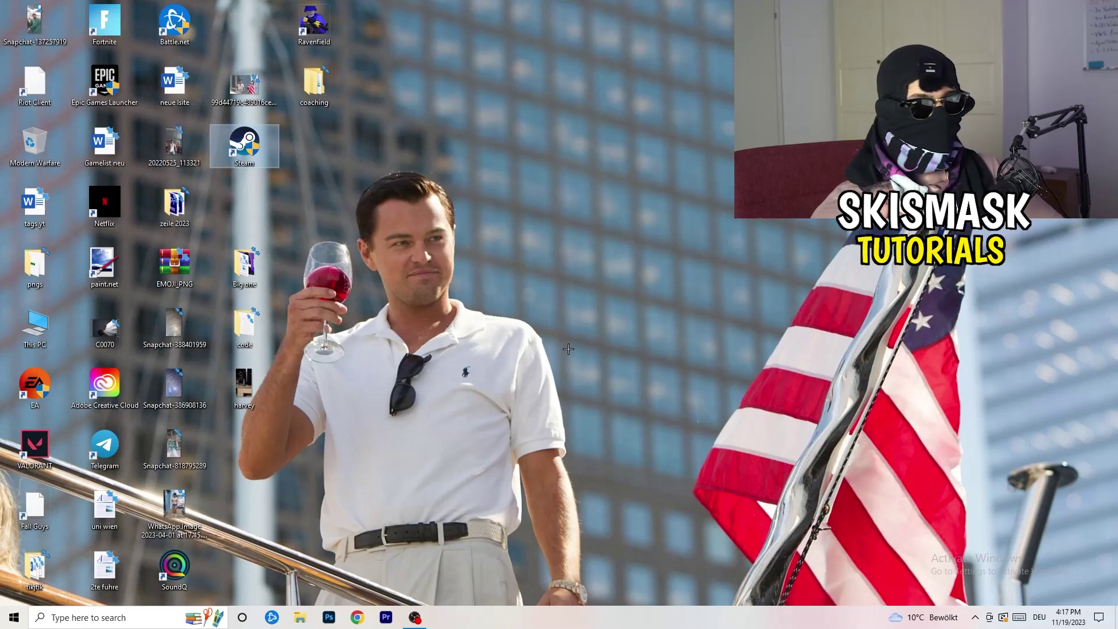
left_click(538, 115)
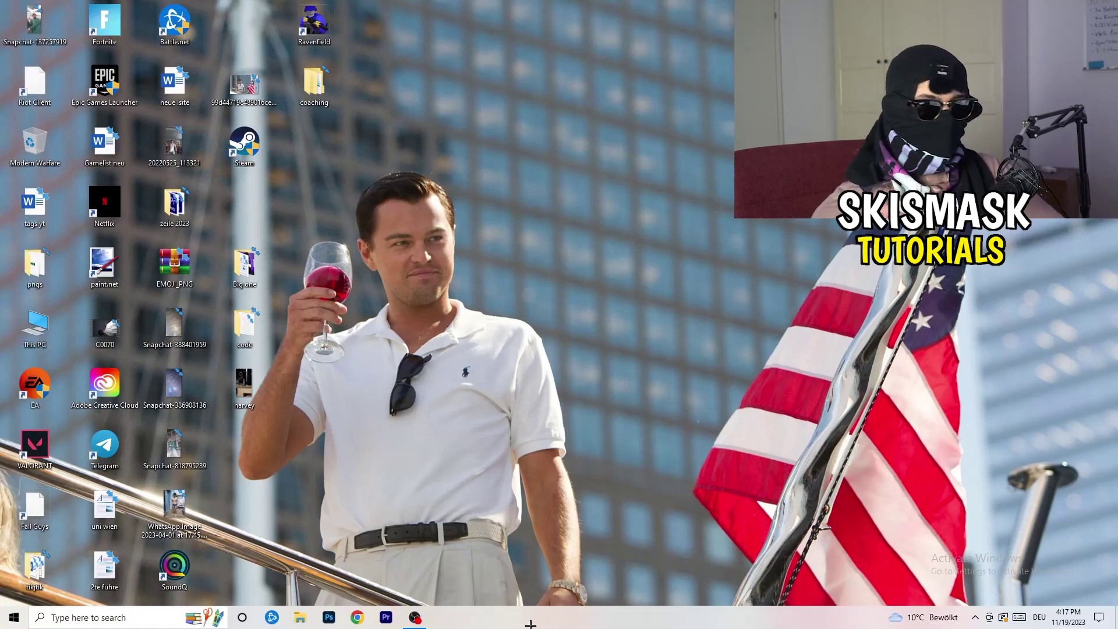
- Open Task Manager maximised on the Details tab and right-click Creative Cloud UI Helper.exe
right_click(531, 624)
left_click(588, 568)
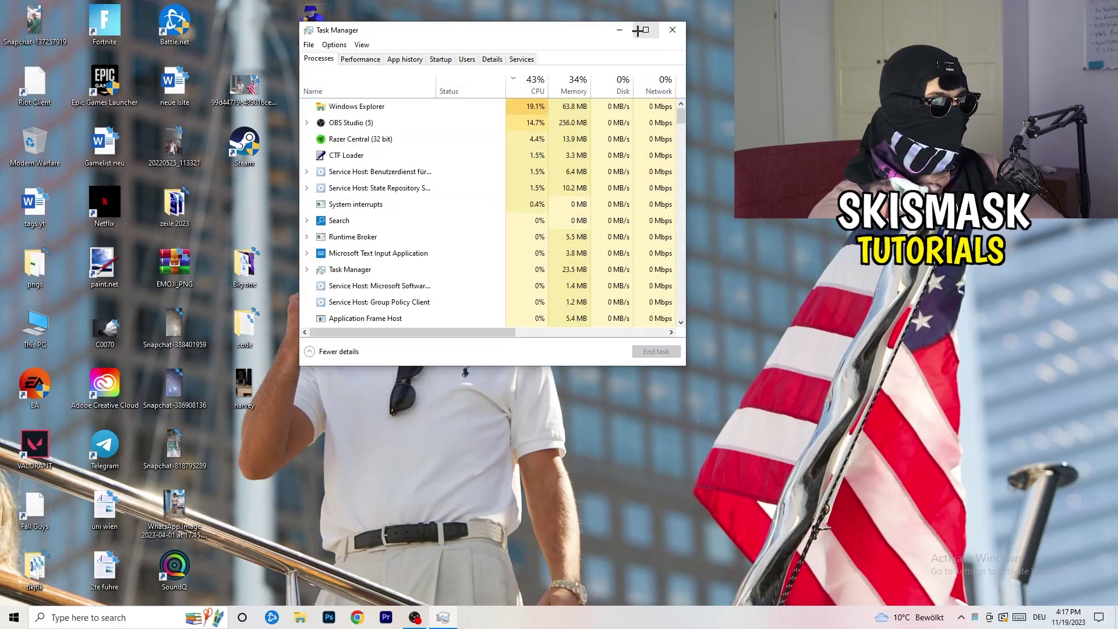
left_click(641, 28)
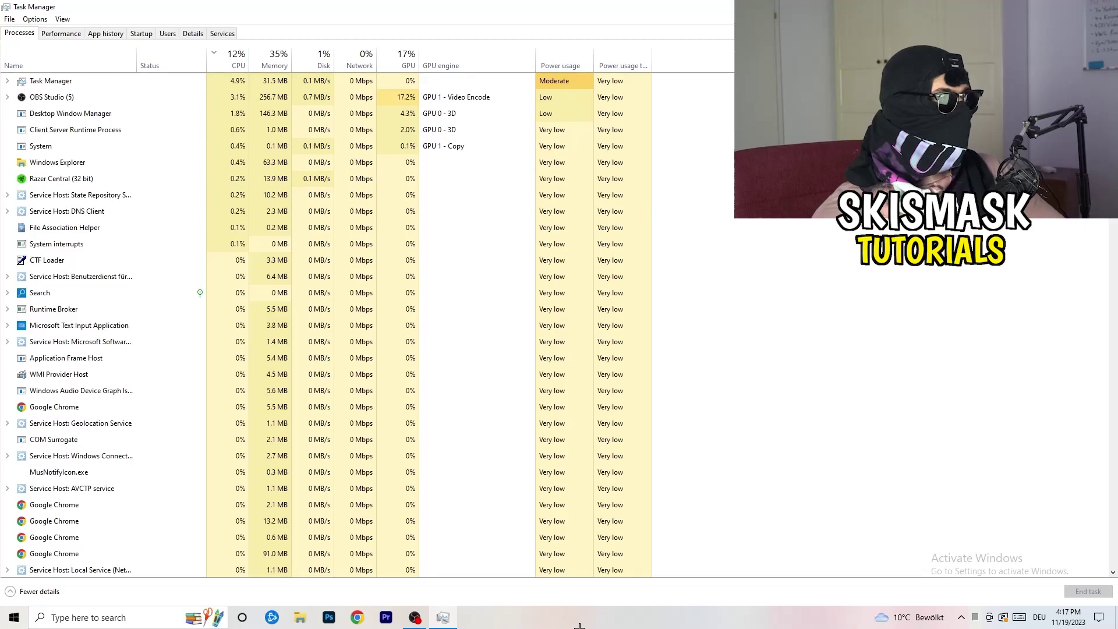
left_click(194, 34)
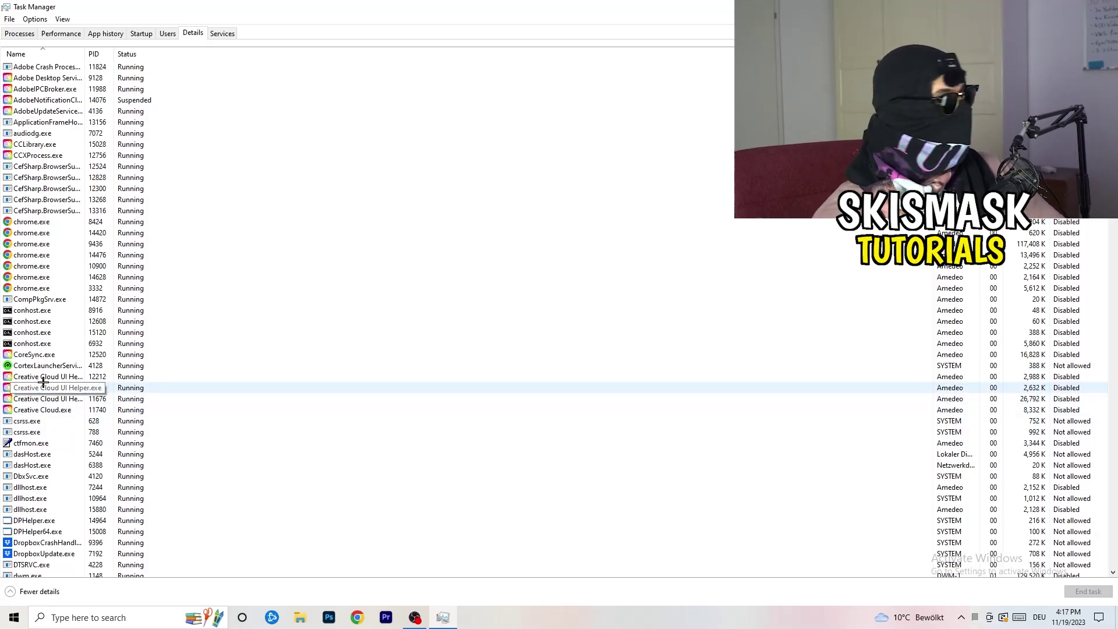
right_click(45, 377)
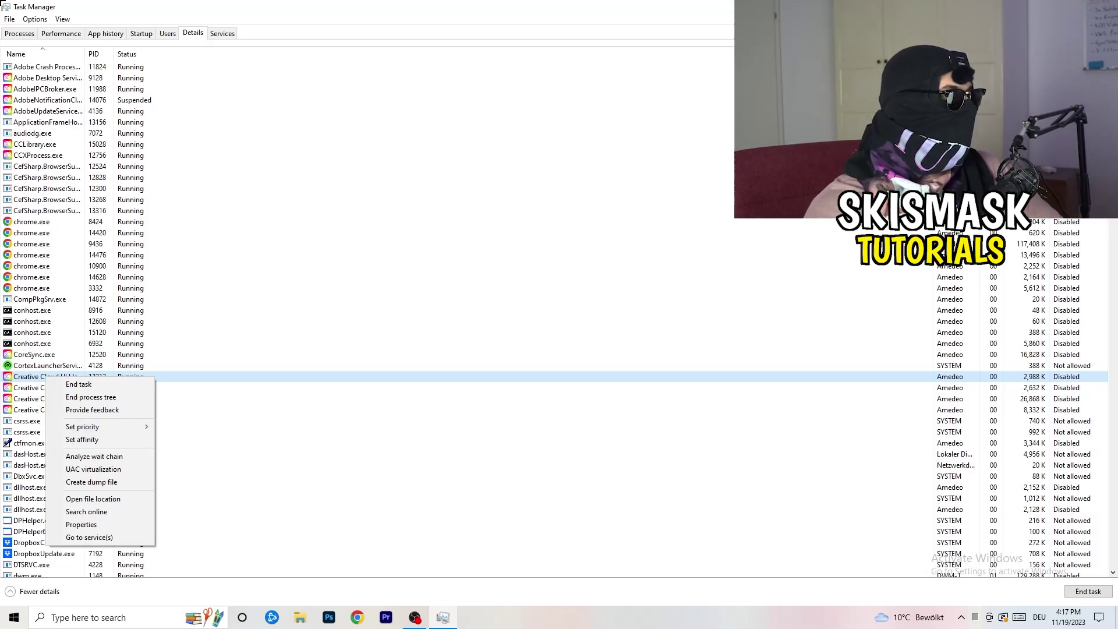
- Review startup apps and their impact, including Windows Security notification, then return to Processes
left_click(140, 32)
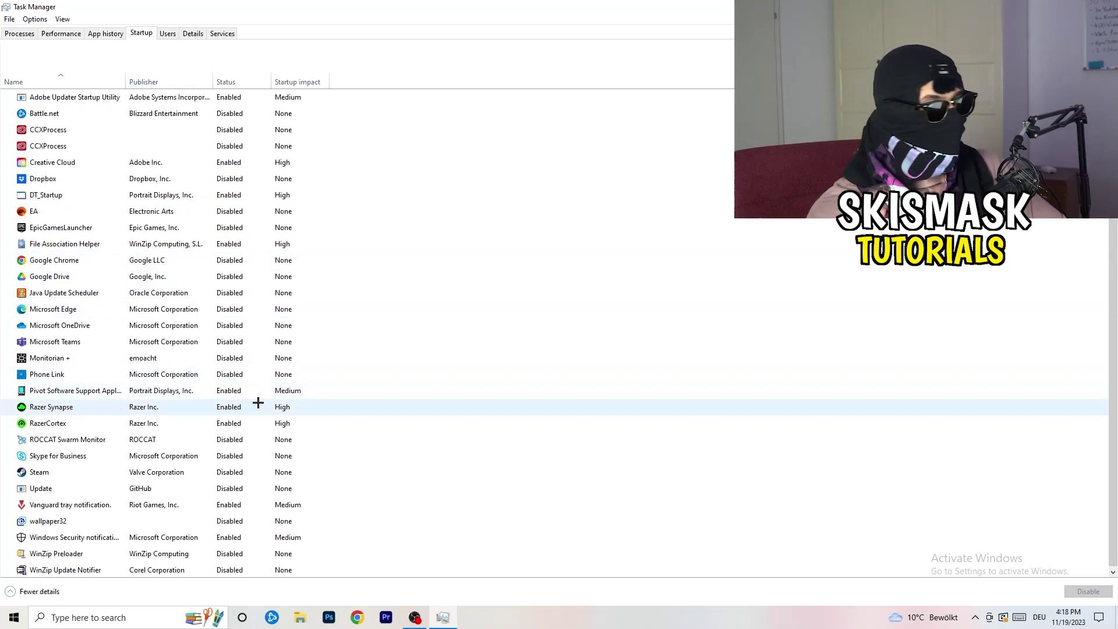
scroll(260, 495, "down", 1)
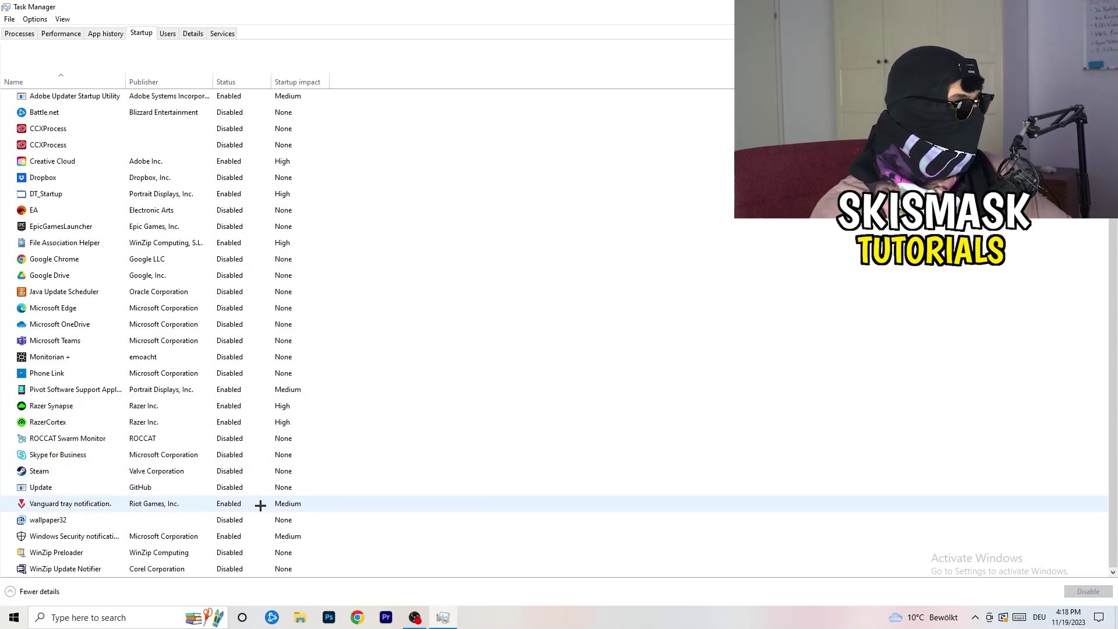
right_click(237, 537)
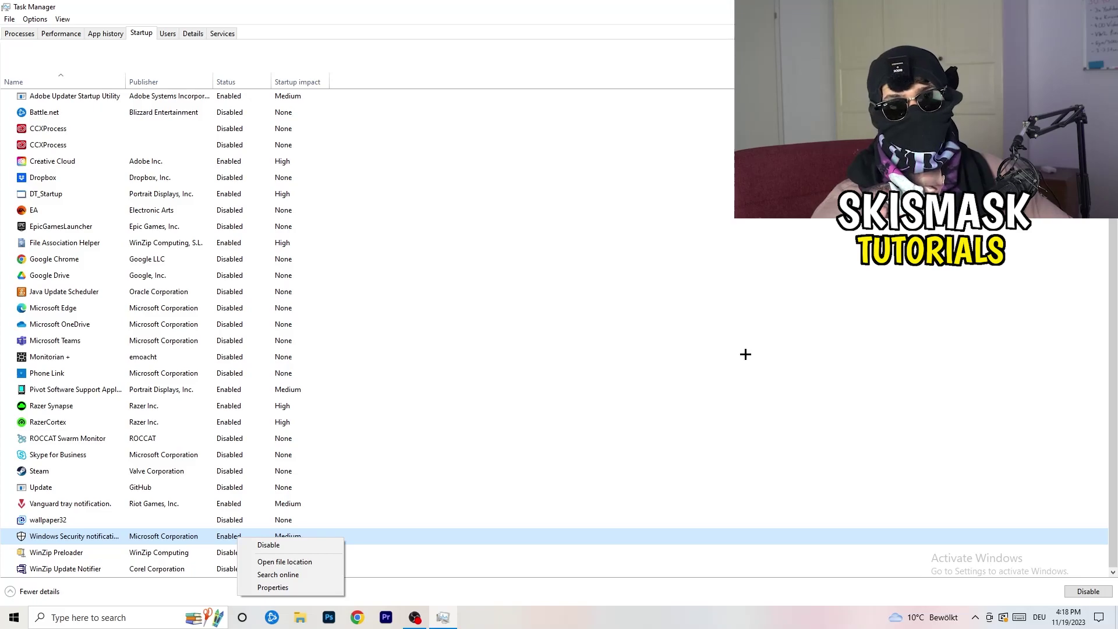
left_click(18, 33)
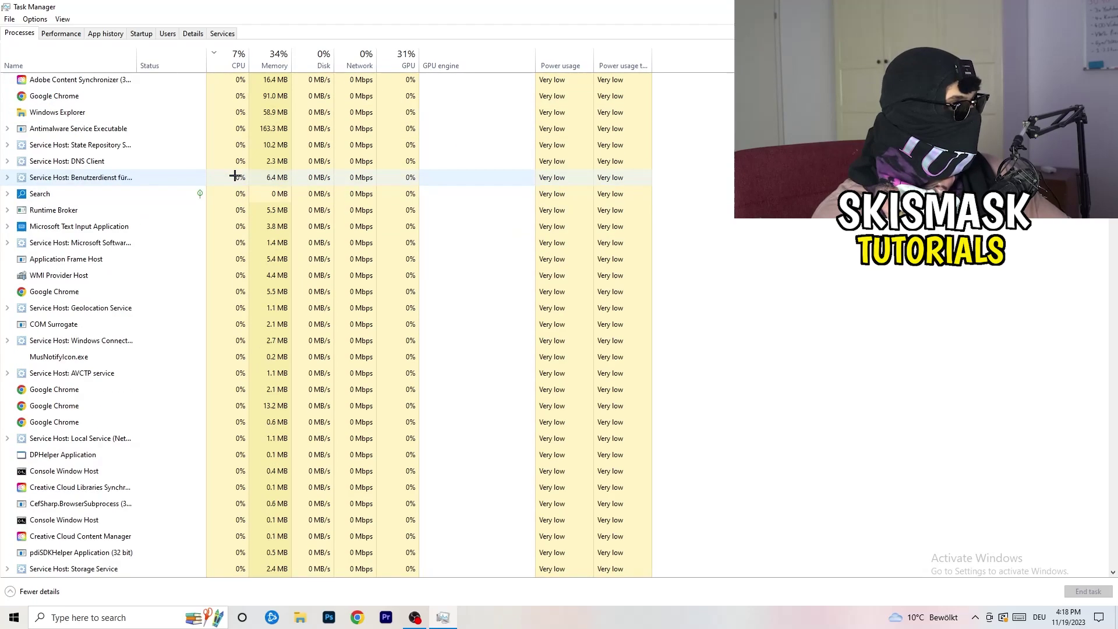
- Sort processes by GPU usage, inspect OBS Studio at the top, then close Task Manager
left_click(397, 63)
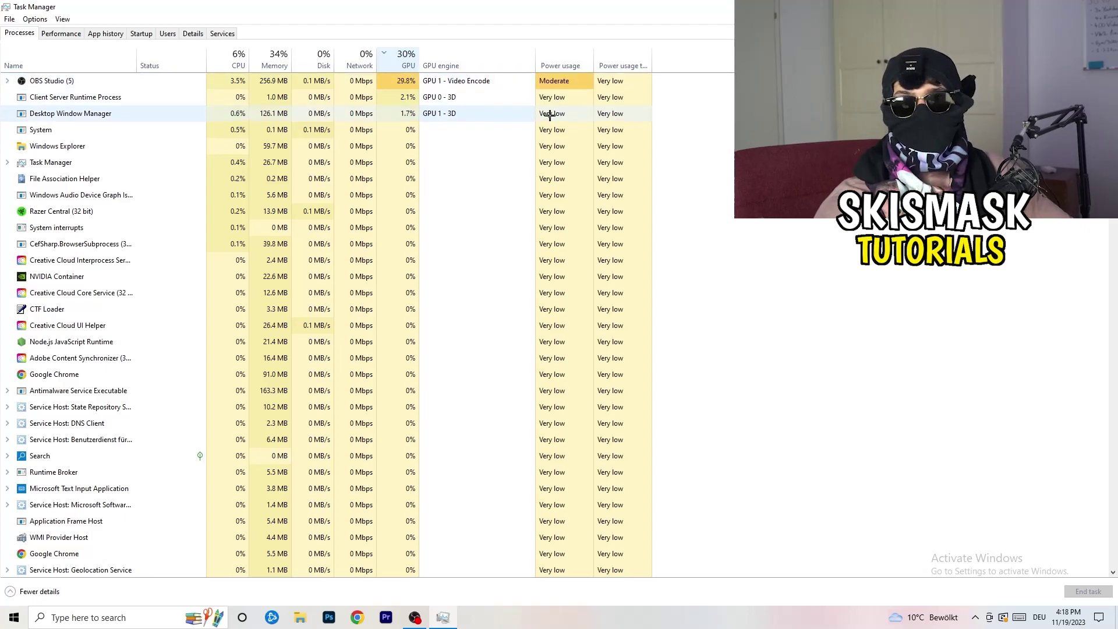
right_click(384, 83)
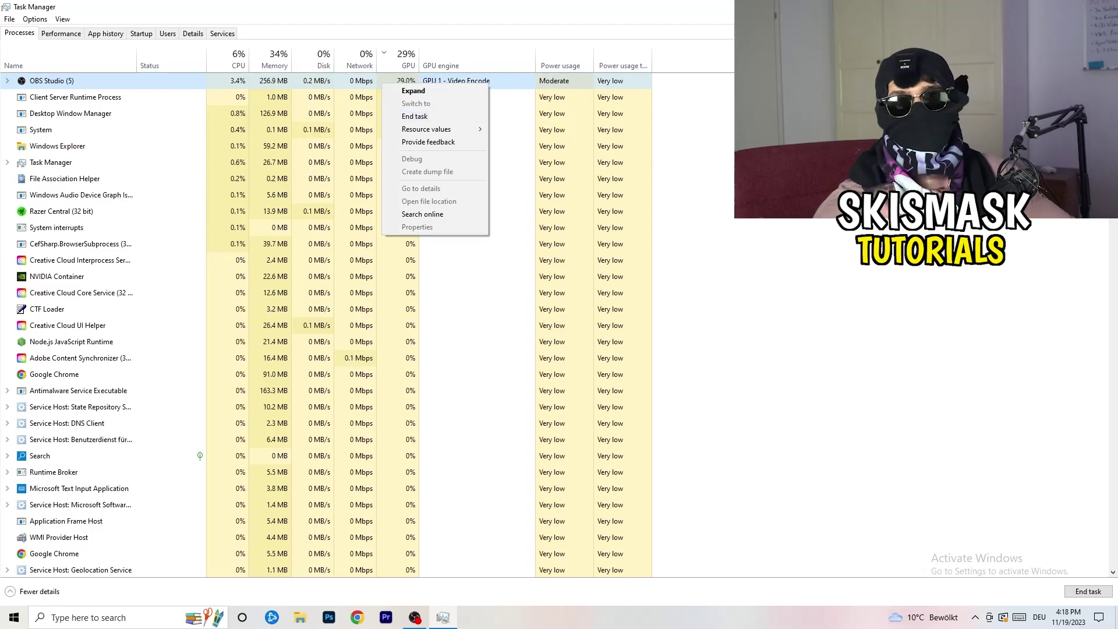
key("Escape")
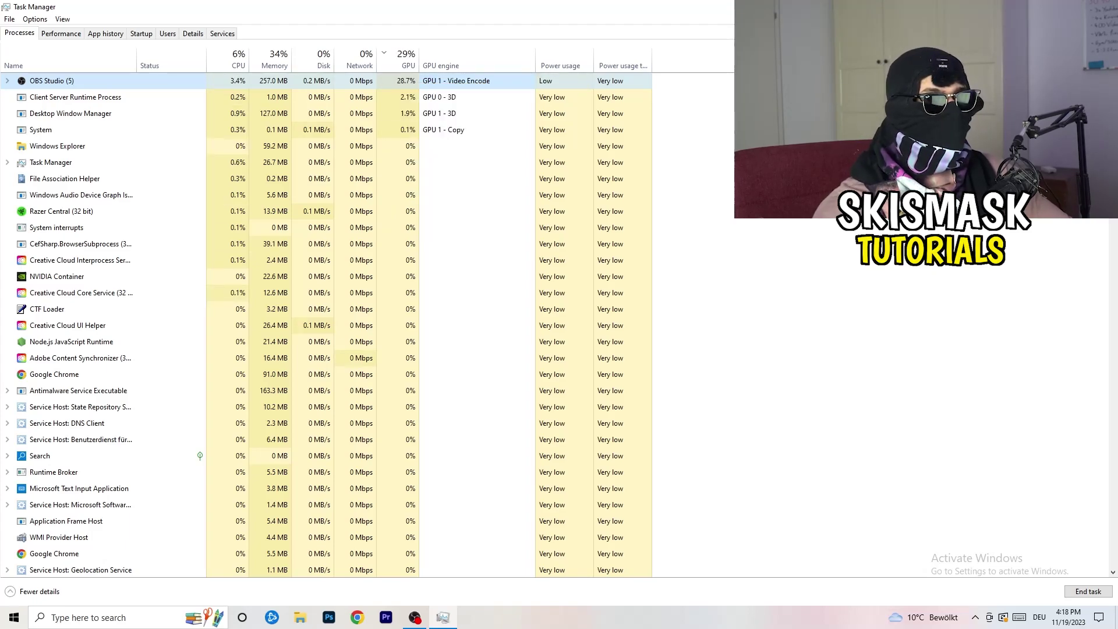
key("alt+F4")
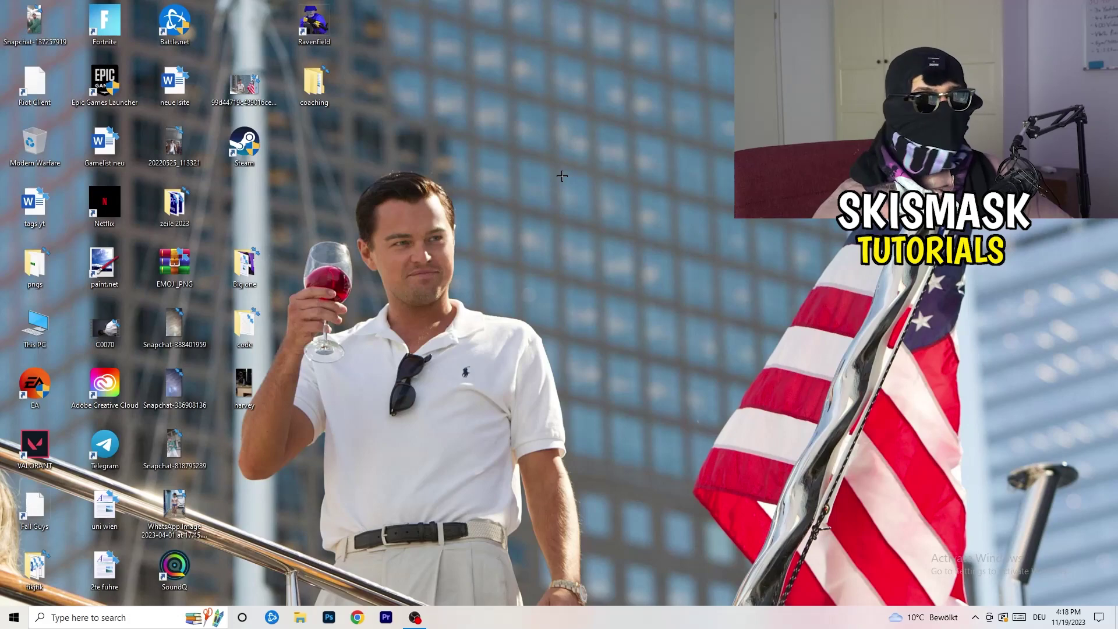